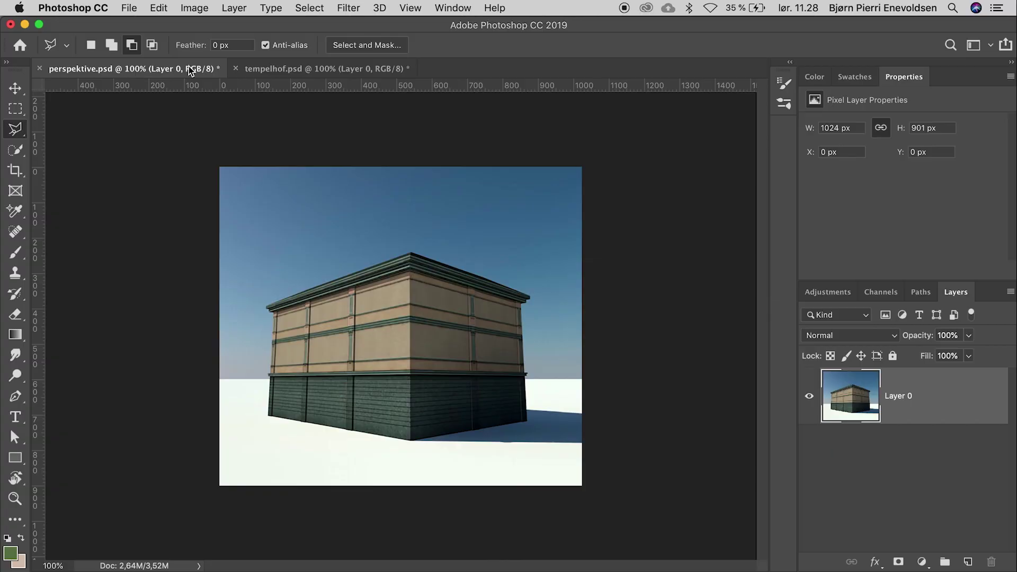
Step: Select the building with Select > Subject and hide its background with a layer mask
click(279, 70)
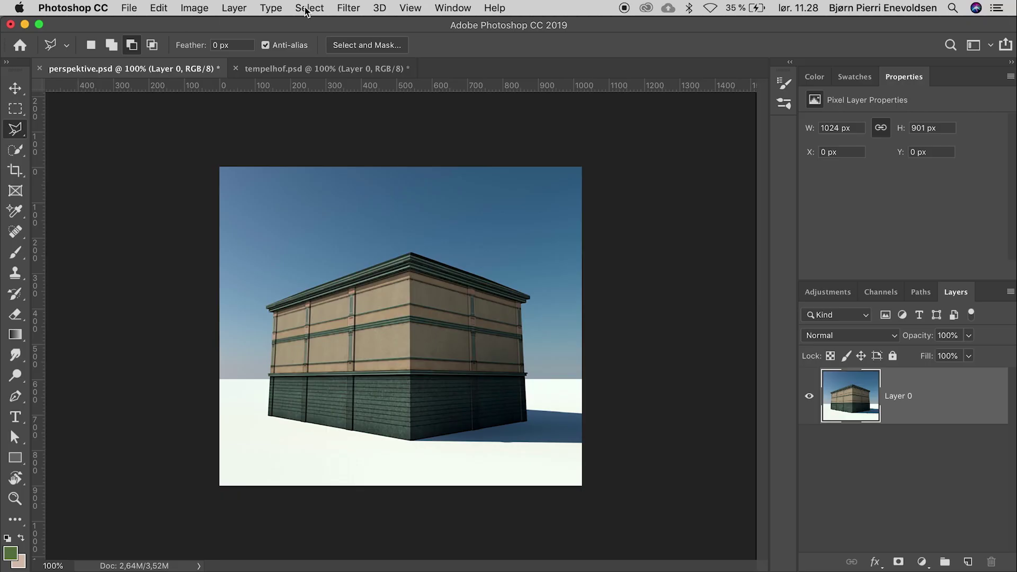
click(307, 10)
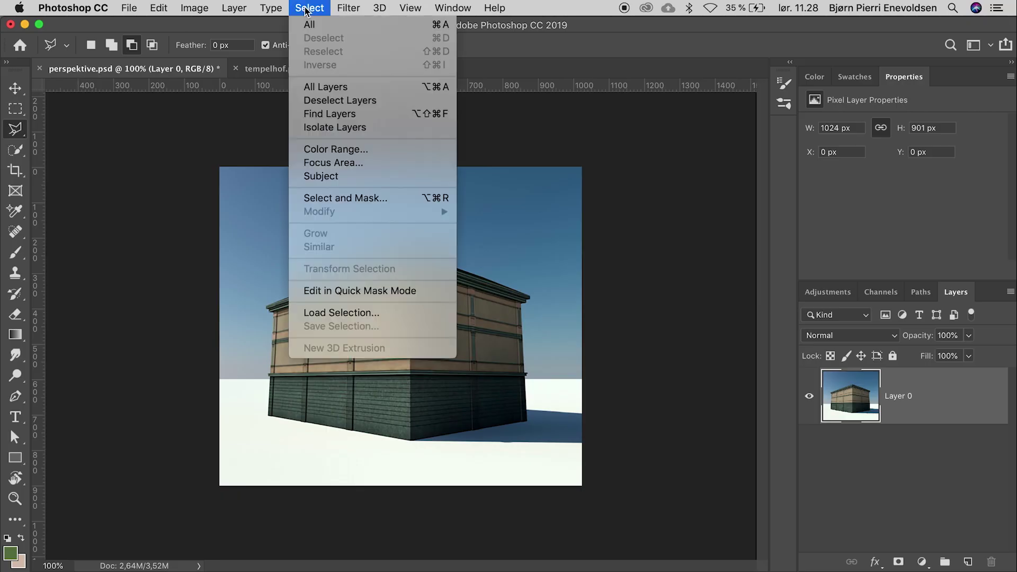
click(325, 180)
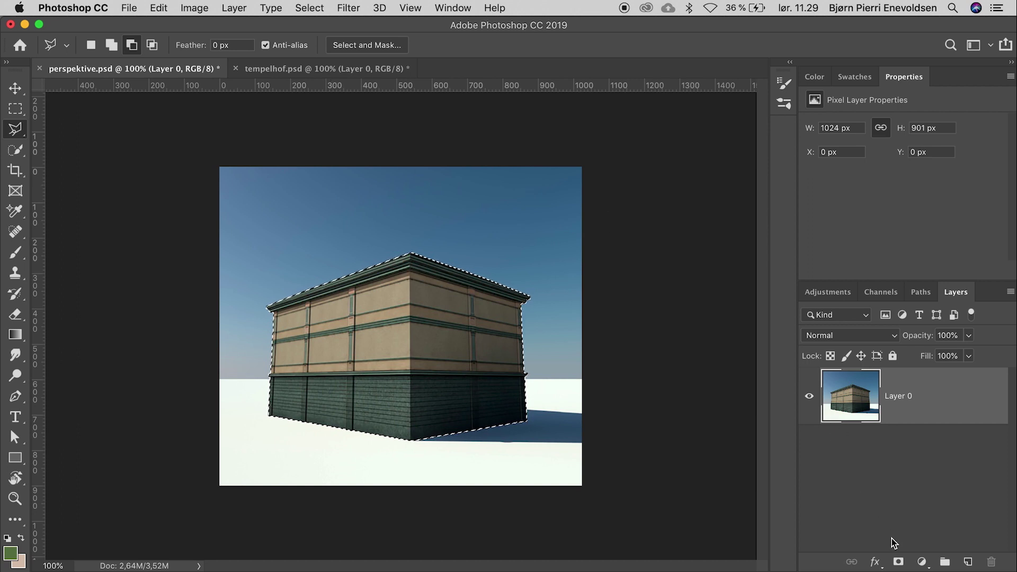
click(898, 562)
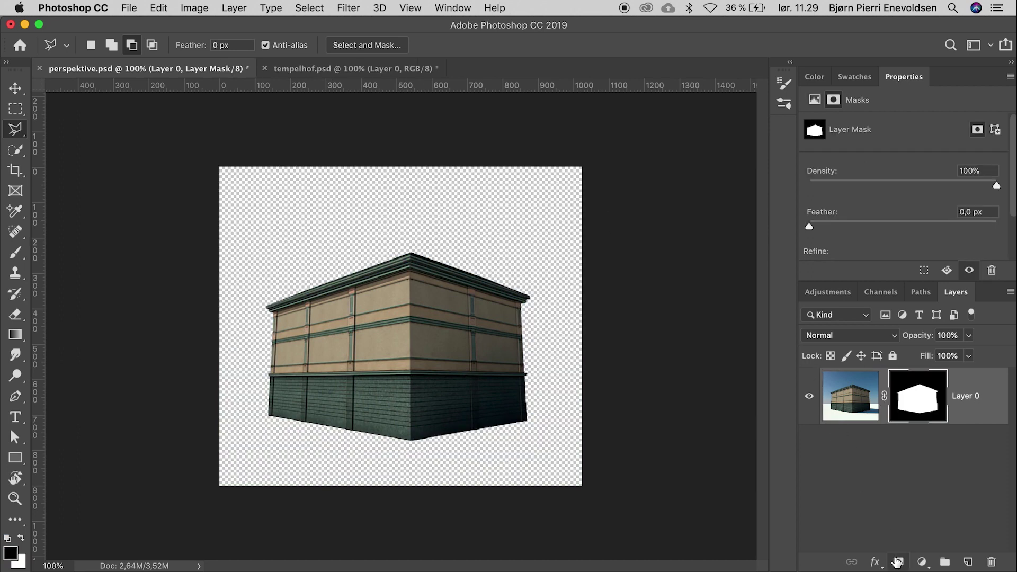
Step: Move the masked building into tempelhof.psd as Layer 1 and start Perspective Warp
key(v)
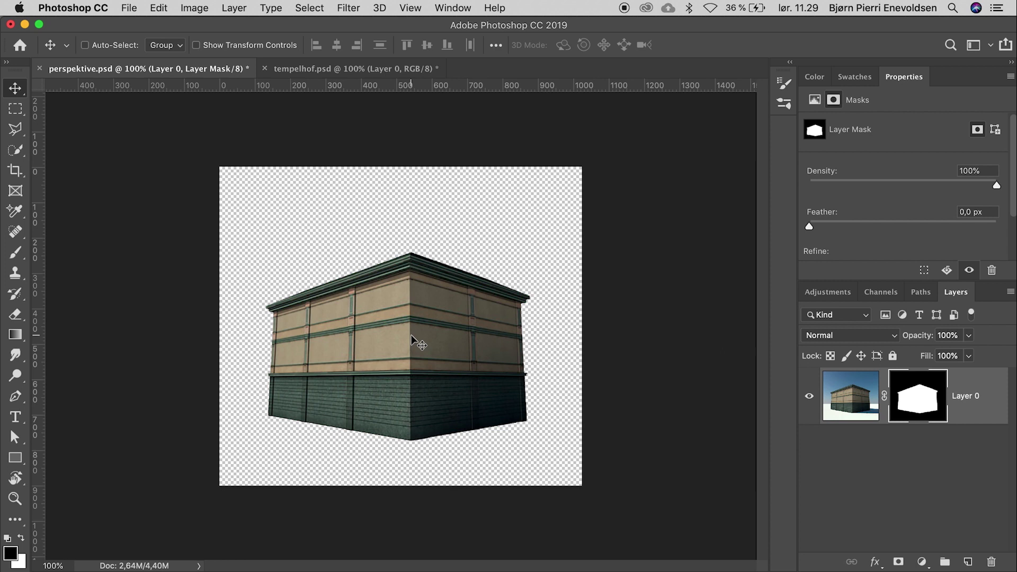
drag(412, 335, 321, 68)
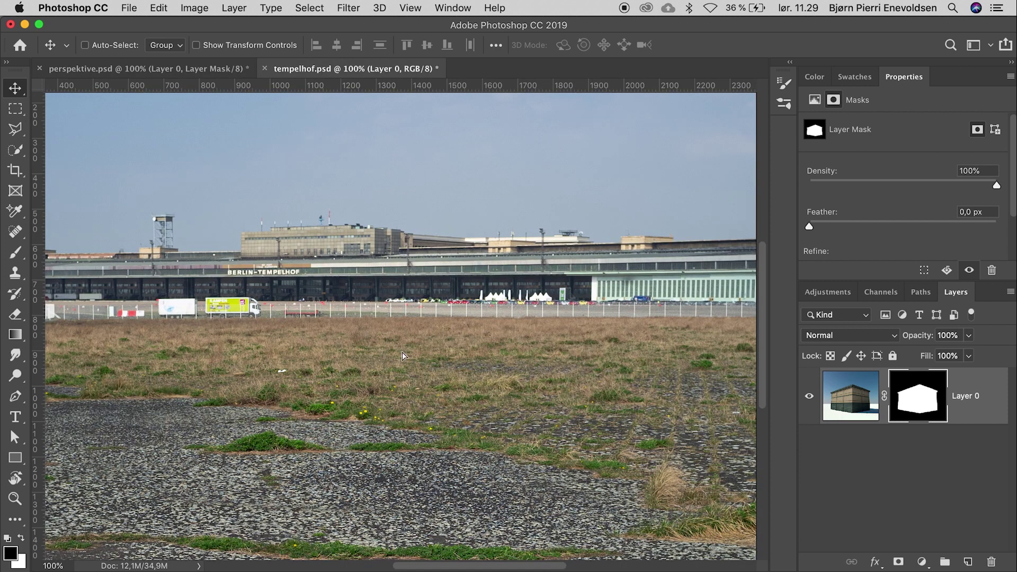
drag(403, 356, 415, 297)
click(158, 9)
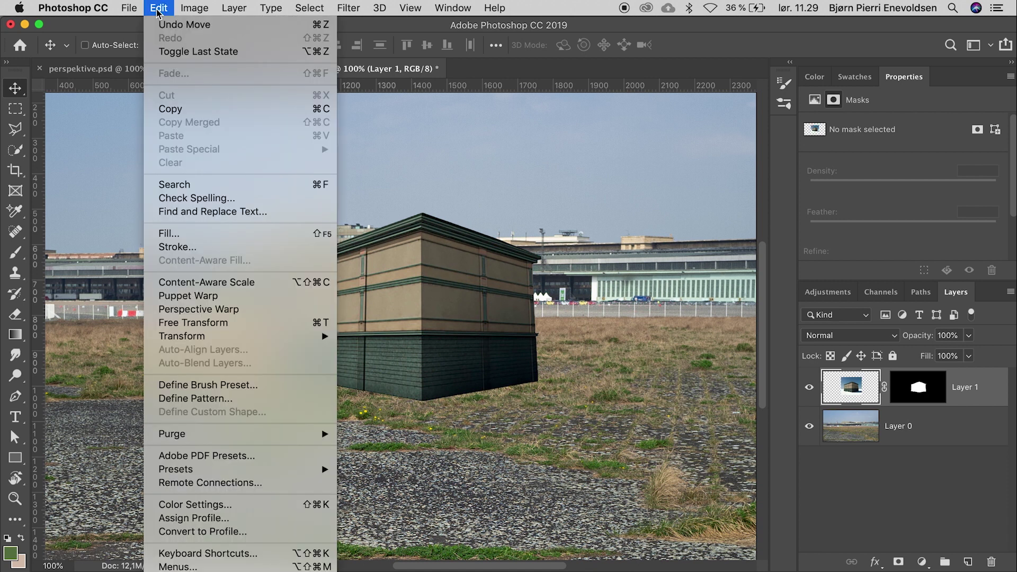
click(202, 313)
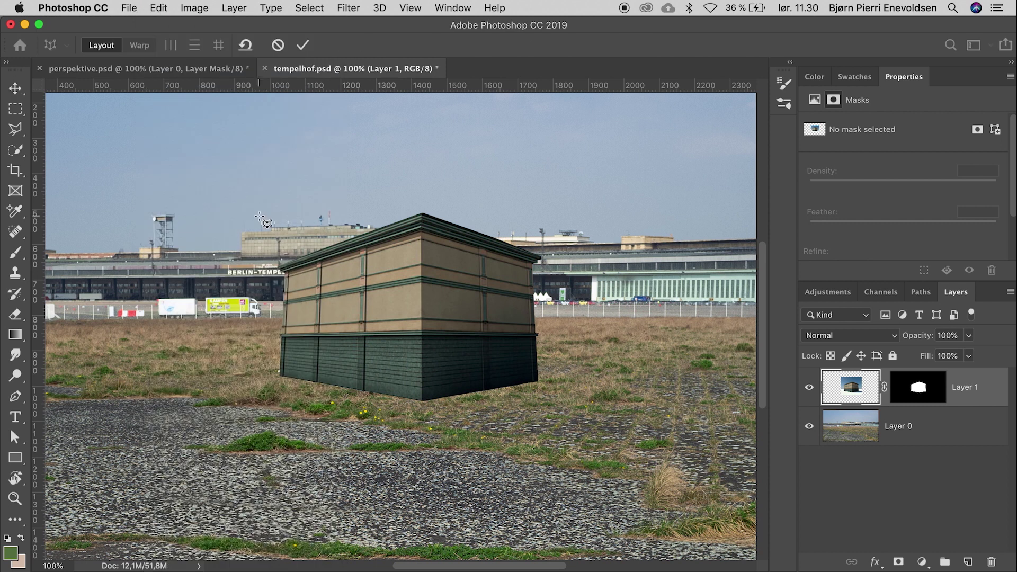
Step: Draw a perspective plane over the building's left face, fitting its corners to roof and base
drag(258, 216, 299, 292)
drag(336, 352, 421, 406)
key(super+plus)
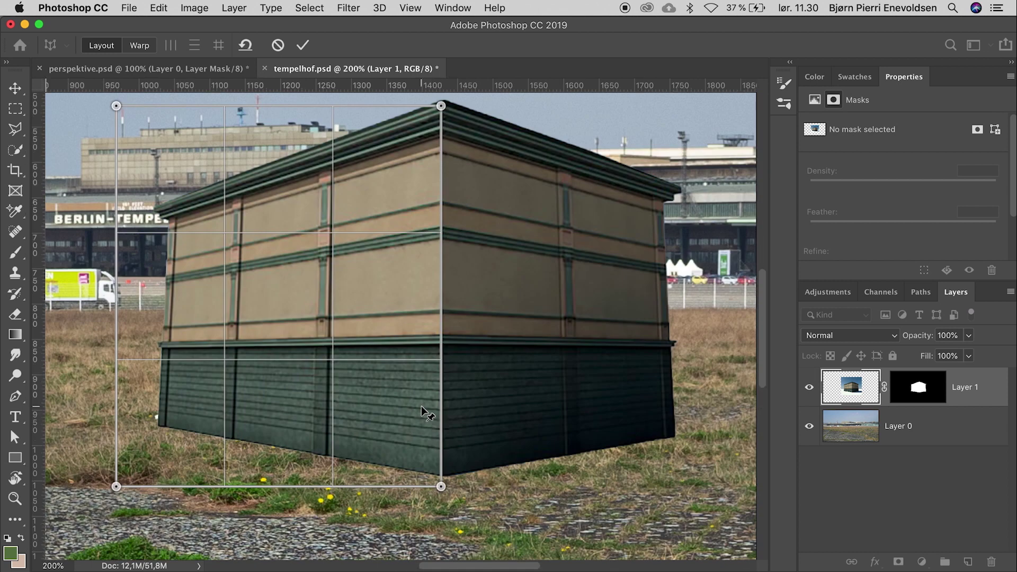
scroll(416, 339, up, 2)
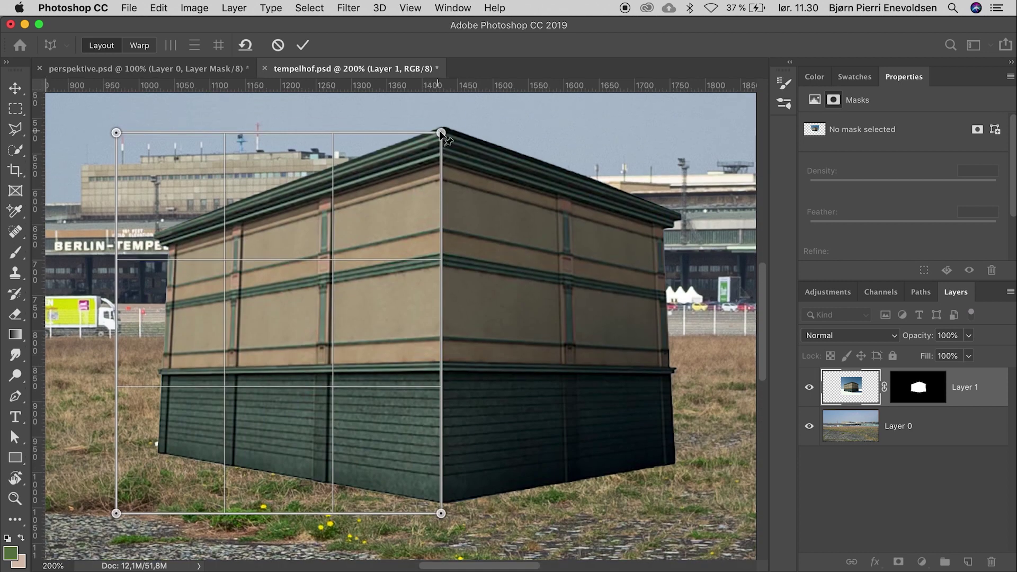
drag(442, 133, 442, 123)
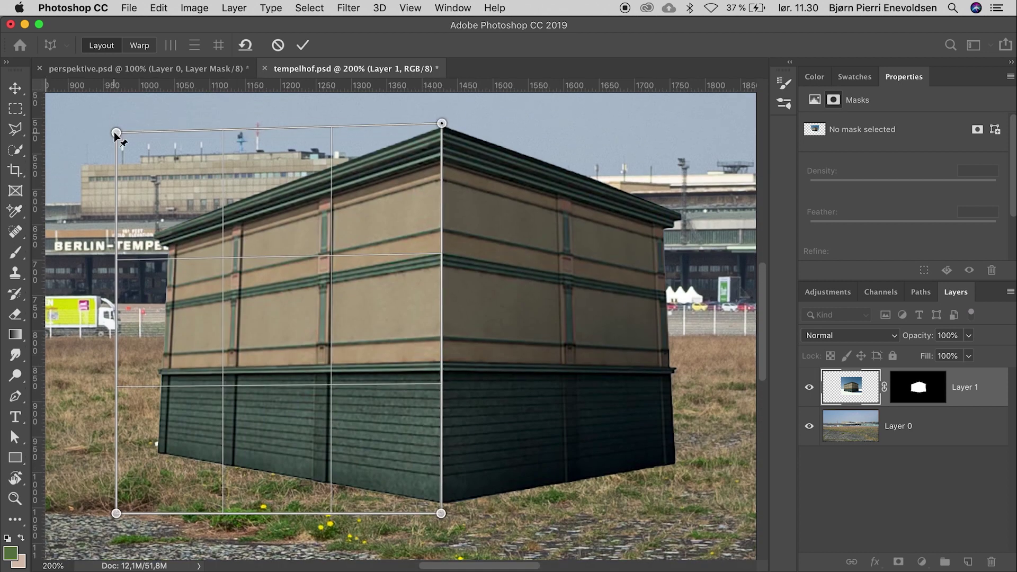
drag(116, 134, 151, 233)
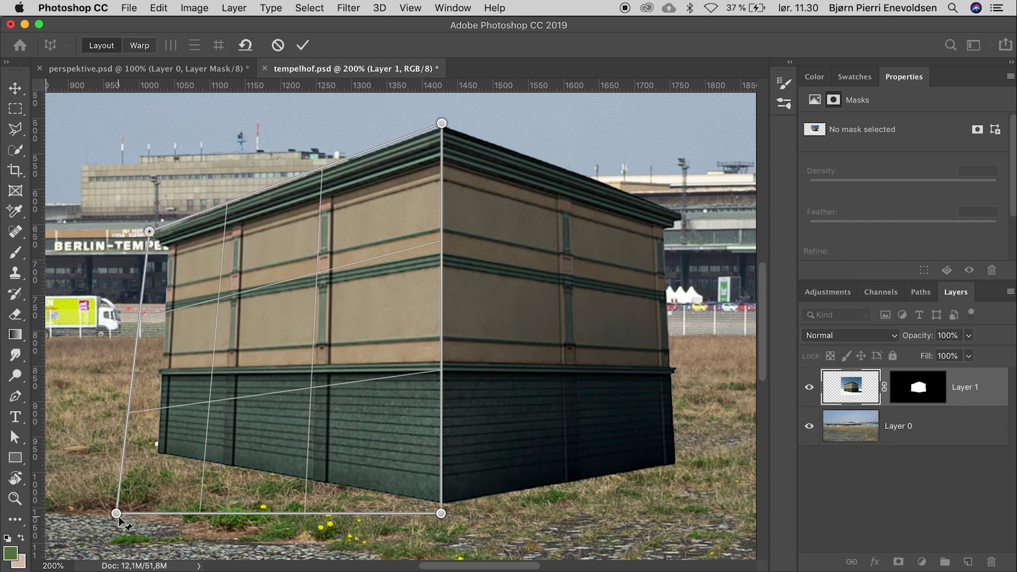
drag(117, 514, 142, 454)
drag(441, 514, 442, 505)
Step: Draw a second plane over the right face and fit its corners to roof and base
mouse_move(693, 187)
mouse_down()
mouse_move(619, 382)
mouse_move(536, 486)
mouse_move(456, 505)
mouse_up()
drag(693, 505, 698, 462)
drag(693, 187, 687, 213)
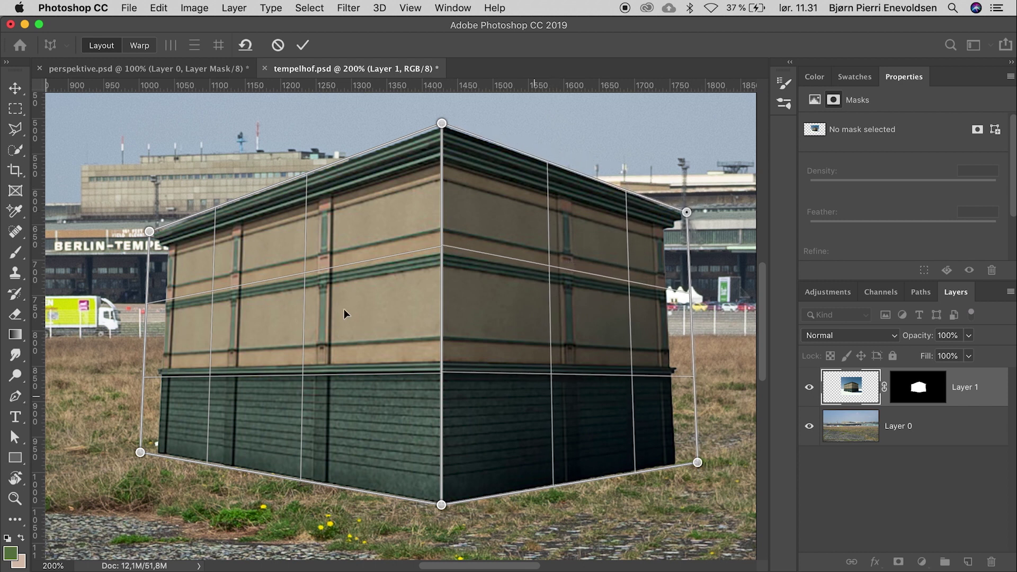
key(super+0)
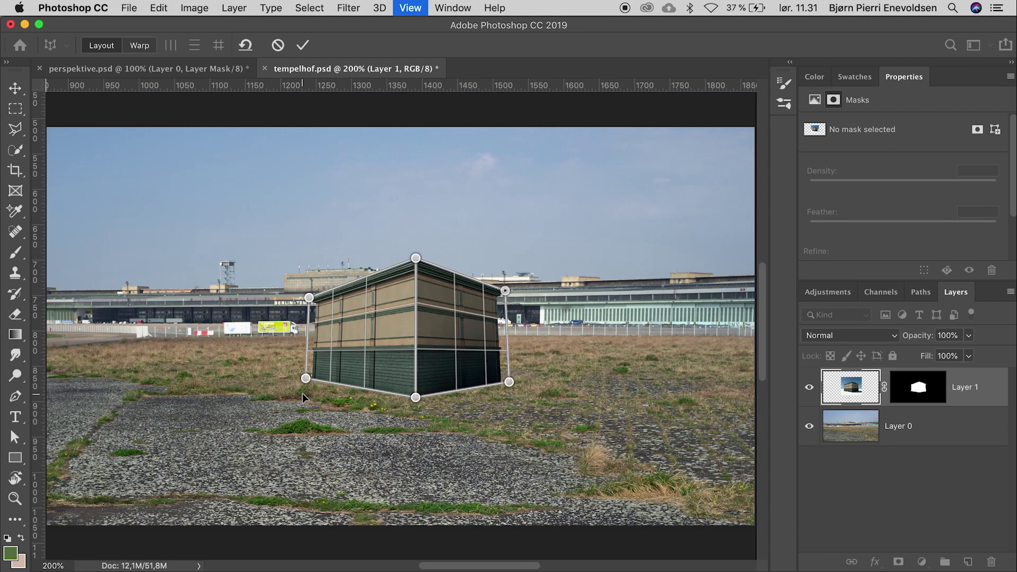
Step: In Warp mode, nudge the roof and base pins so the building fits the ground
click(141, 46)
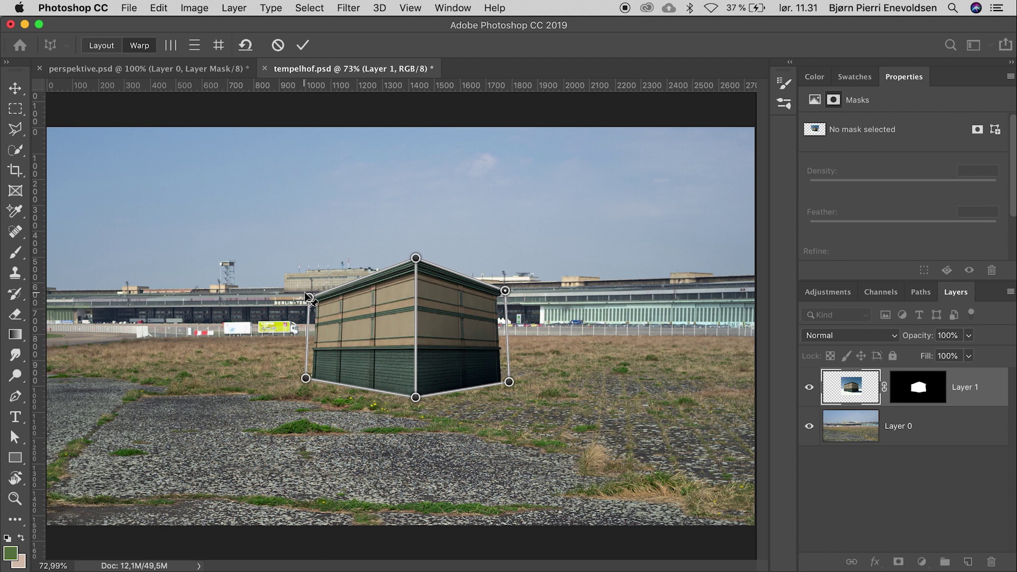
drag(309, 299, 305, 299)
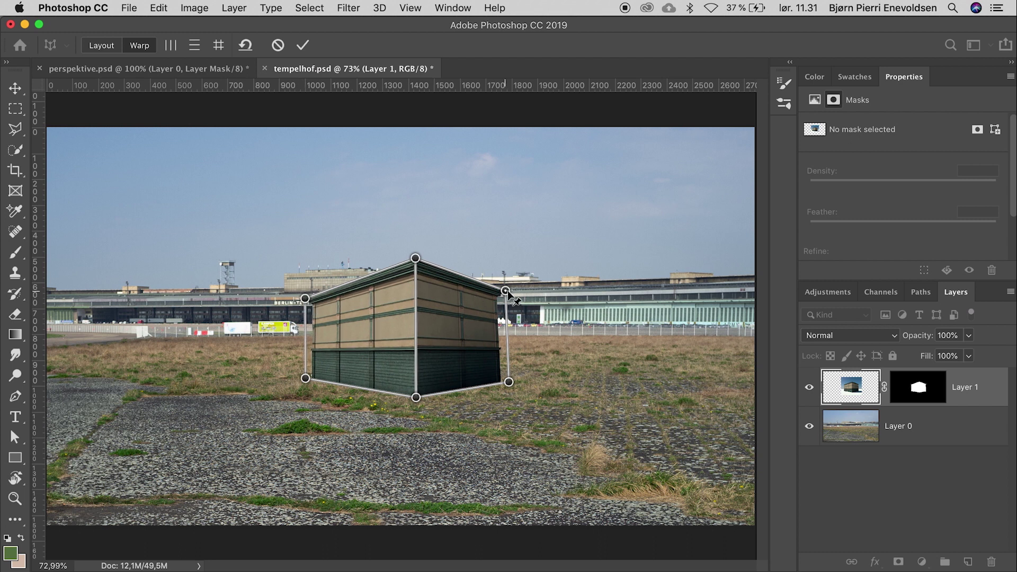
drag(506, 291, 509, 291)
drag(416, 398, 416, 407)
drag(416, 258, 416, 271)
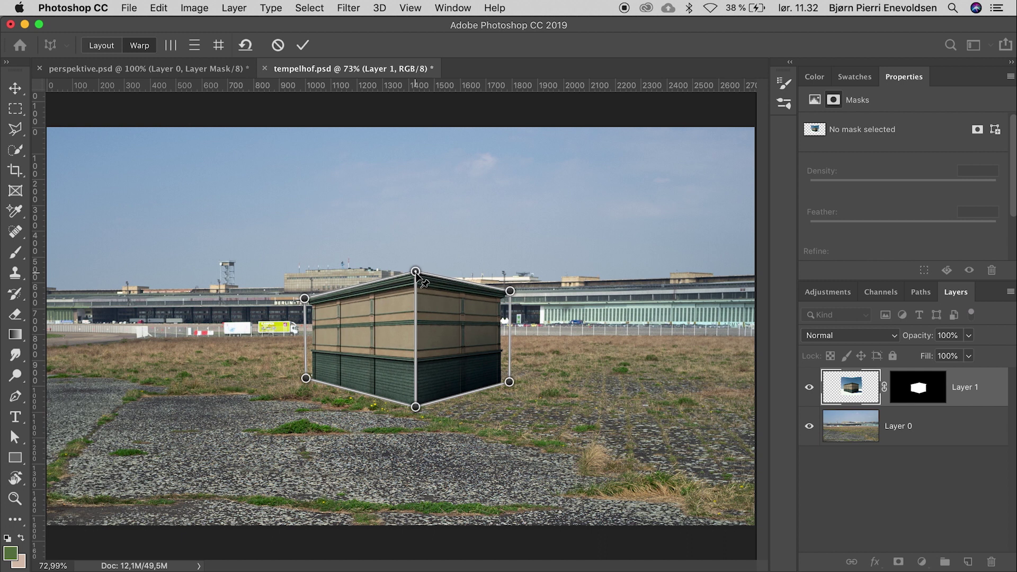
Step: Commit the perspective warp and zoom to 200% on the building
click(303, 45)
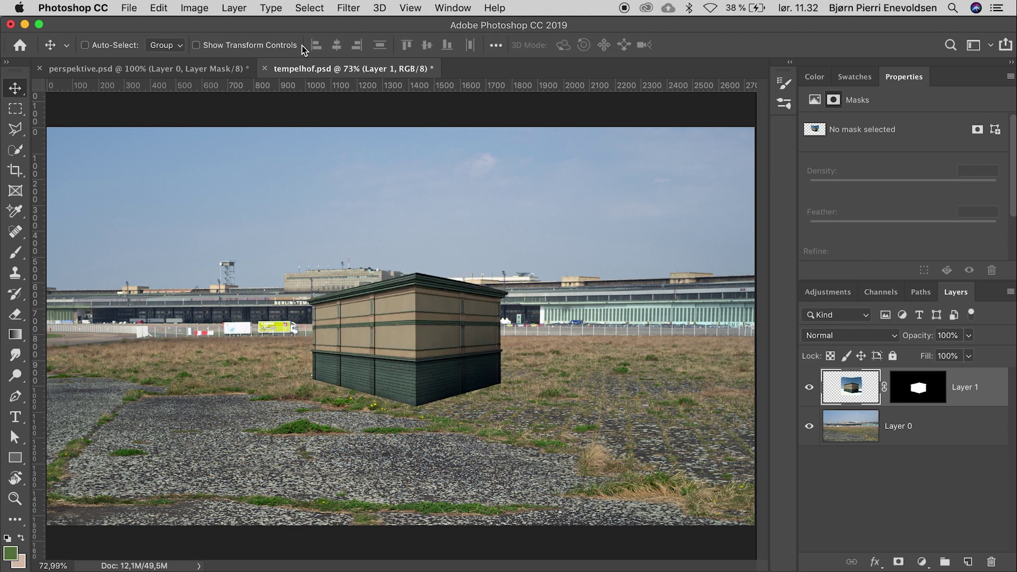
key(super+0)
key(super+1)
key(super+plus)
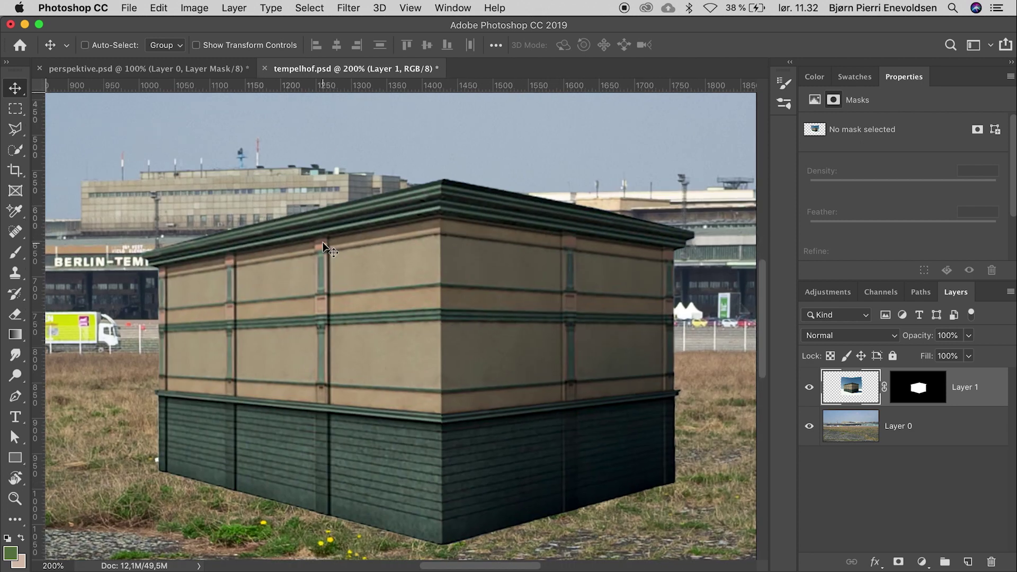
scroll(324, 246, down, 1)
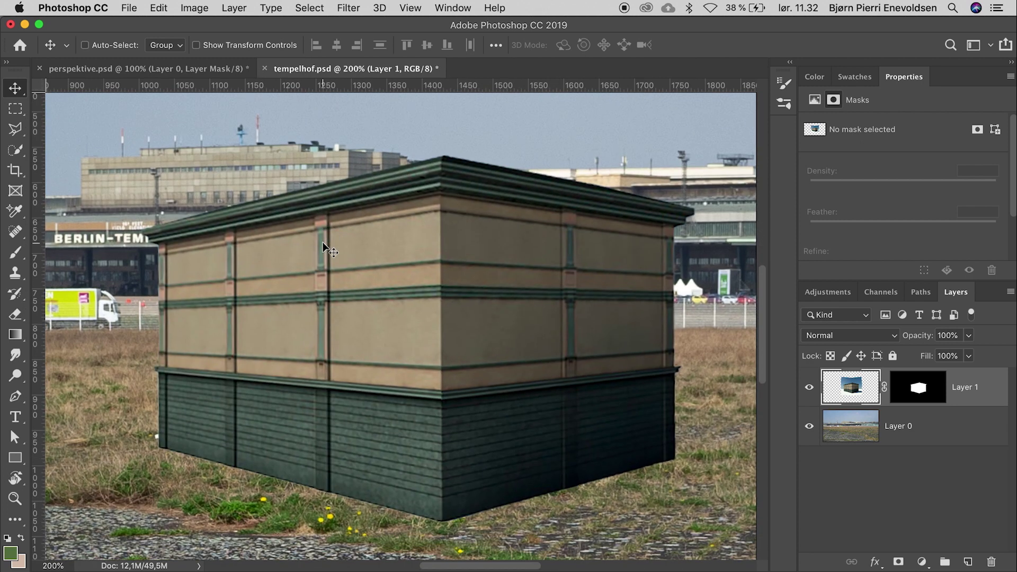
Step: Load Layer 1's mask as a selection and subtract the left face with the Polygonal Lasso
super+click(919, 390)
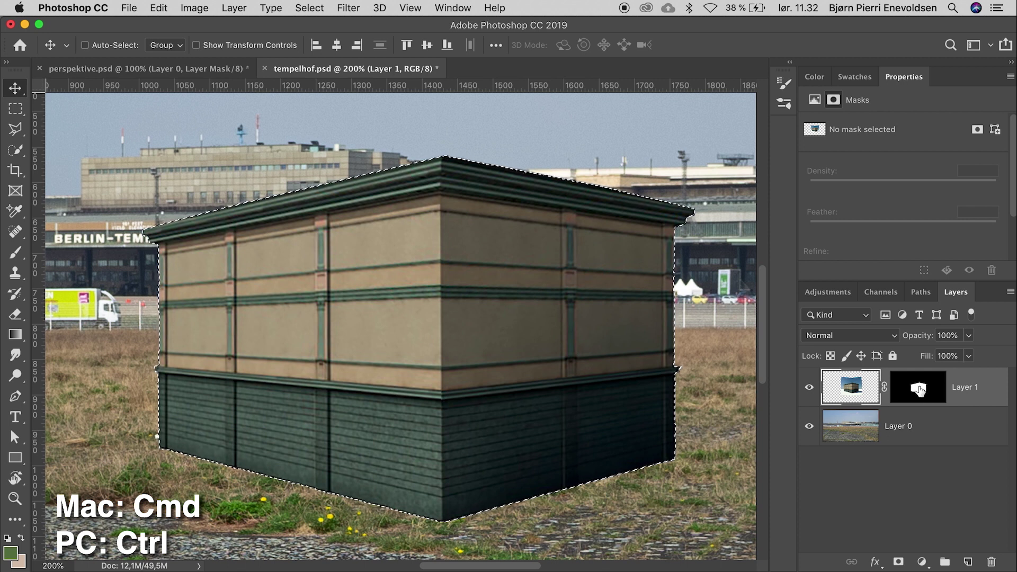
click(14, 129)
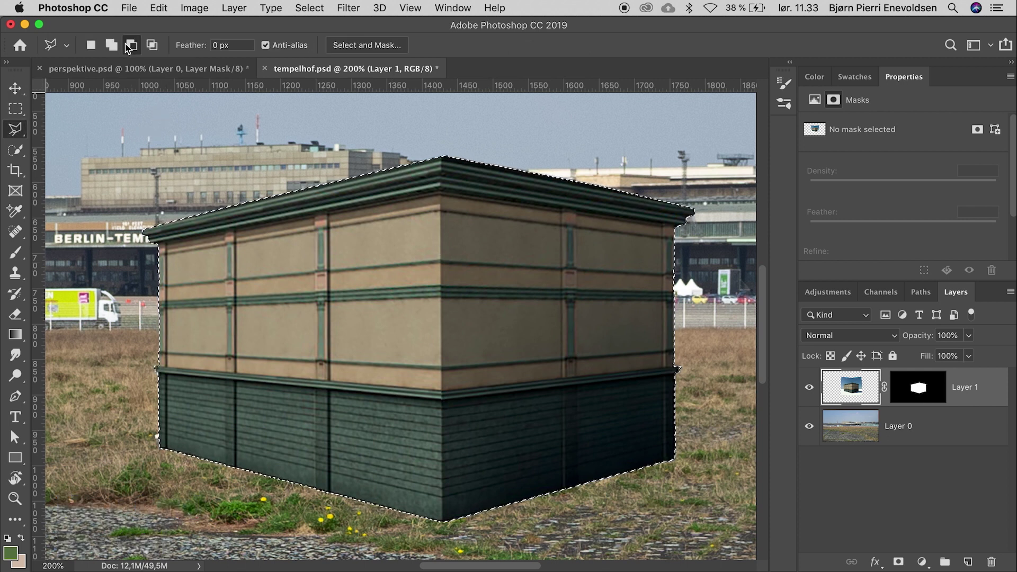
click(121, 190)
click(435, 140)
click(441, 157)
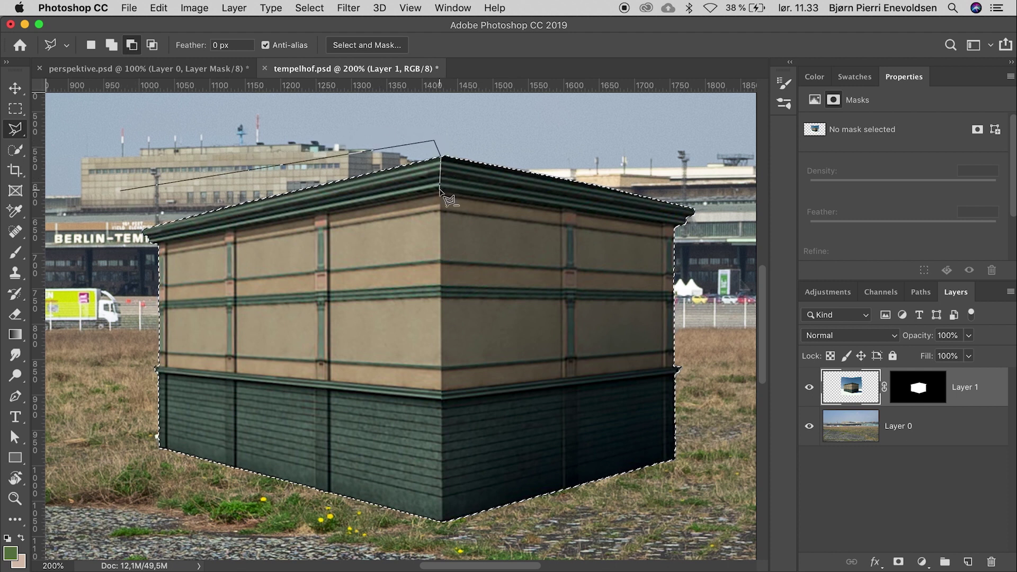
click(441, 536)
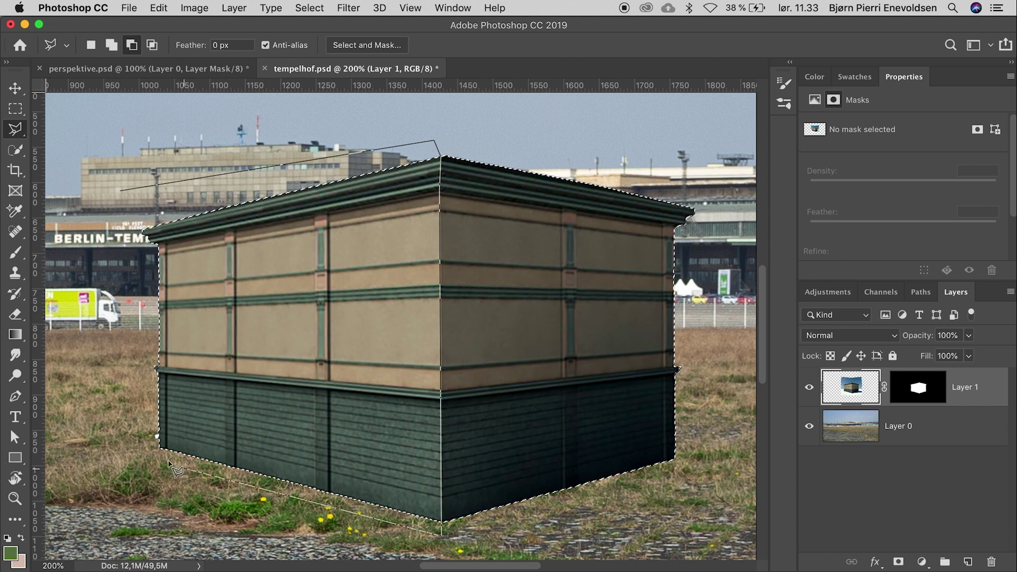
click(111, 455)
click(119, 193)
key(super+minus)
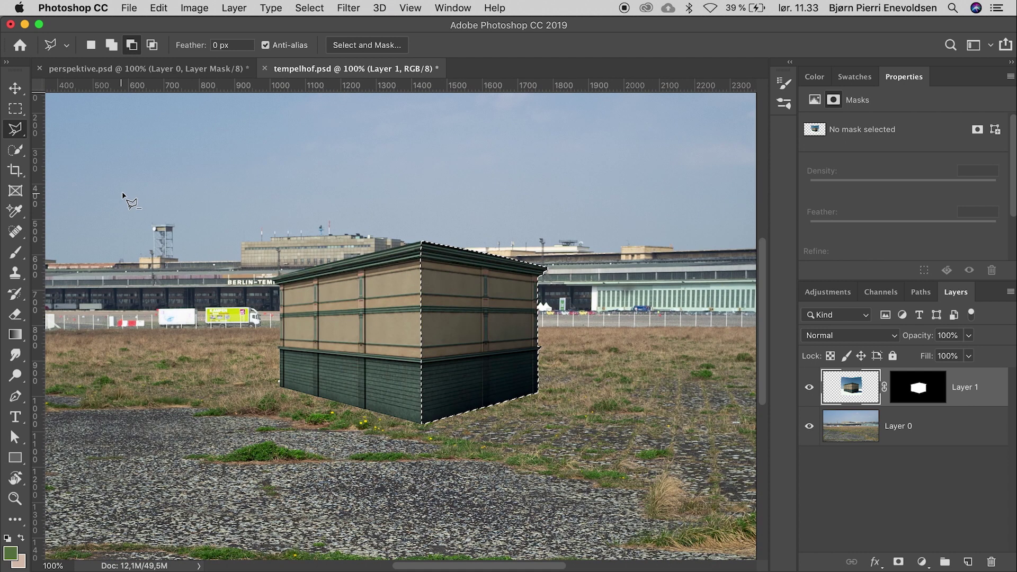
Step: Add a Levels adjustment to the right face with the white input level at 157
click(829, 292)
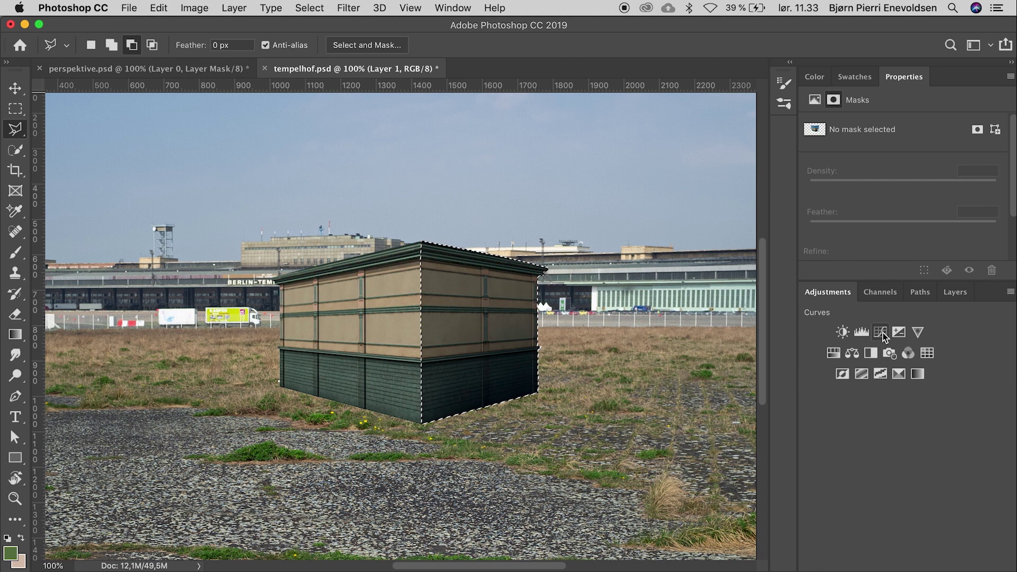
click(861, 334)
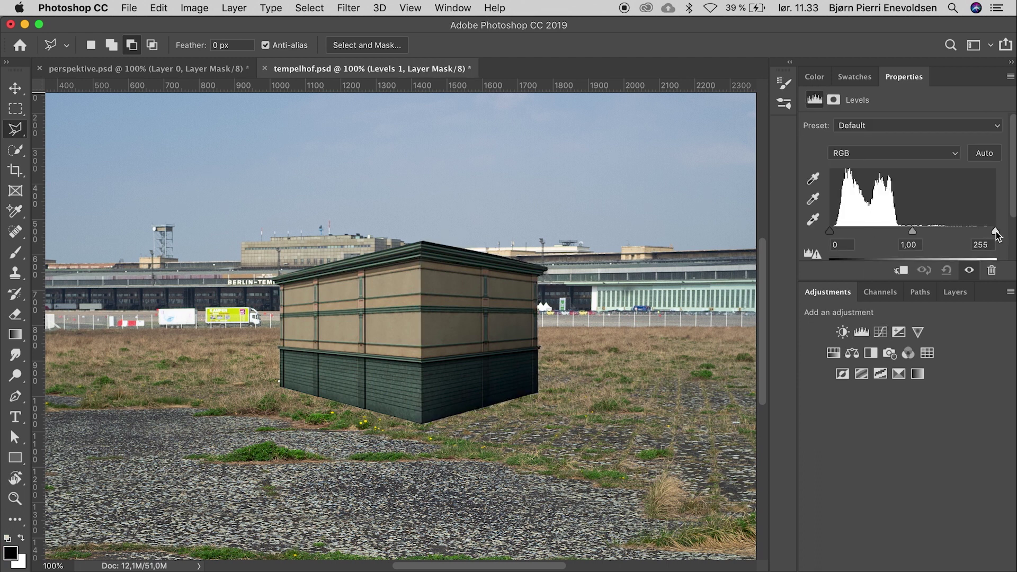
drag(997, 235, 879, 231)
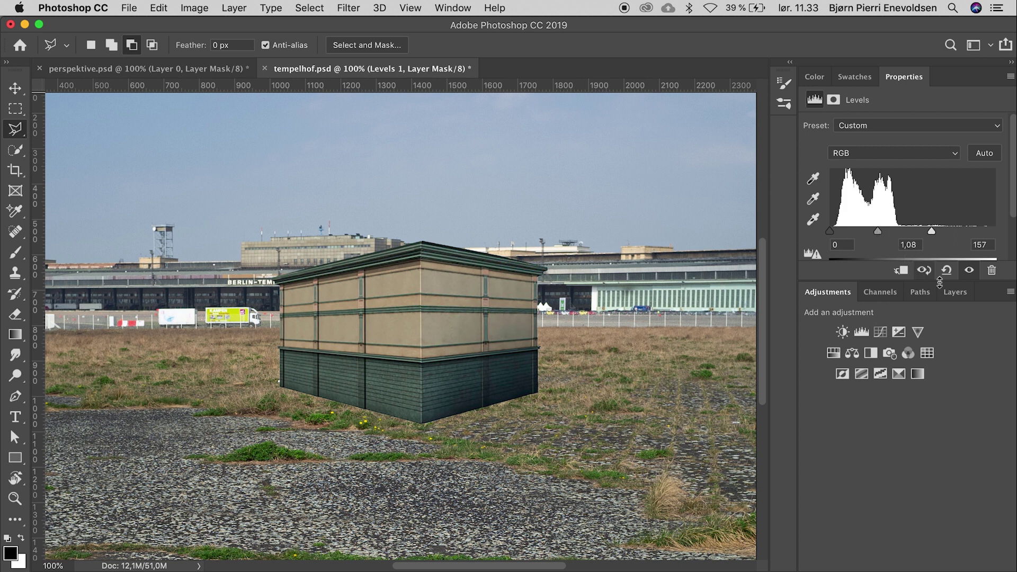
click(955, 292)
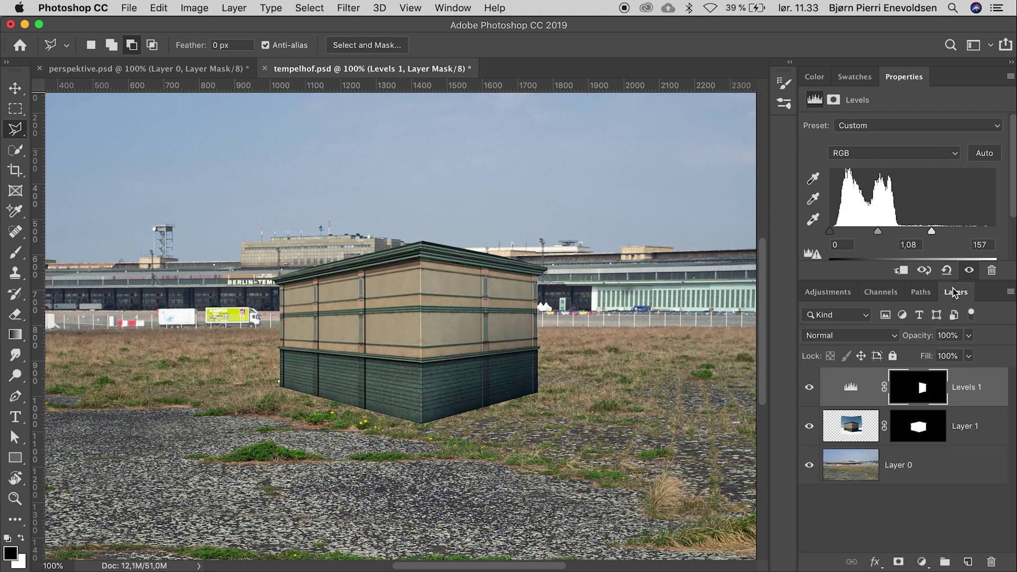
Step: Select only the left face and add a darkening Brightness/Contrast adjustment to it
super+click(919, 430)
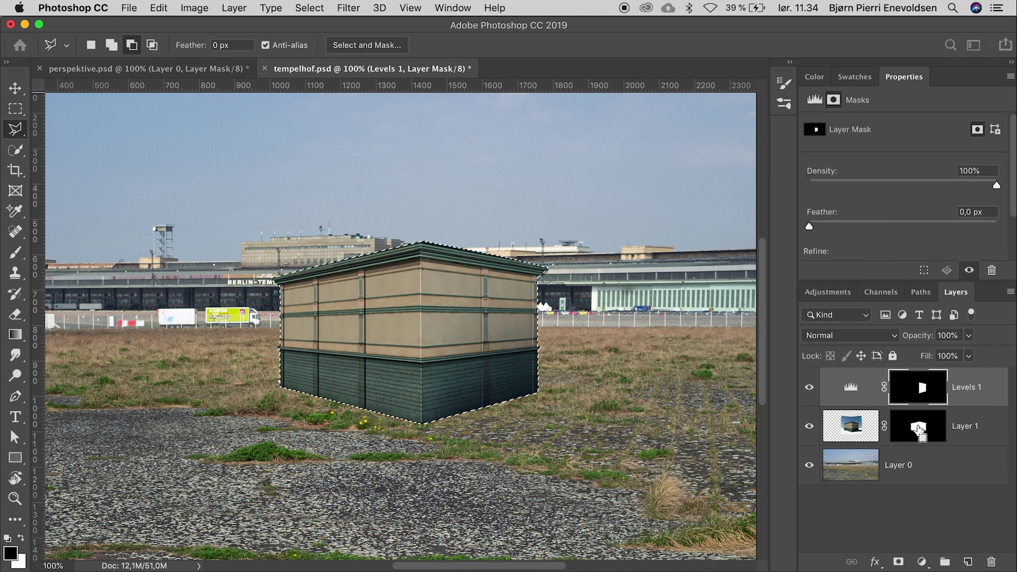
alt+super+click(922, 388)
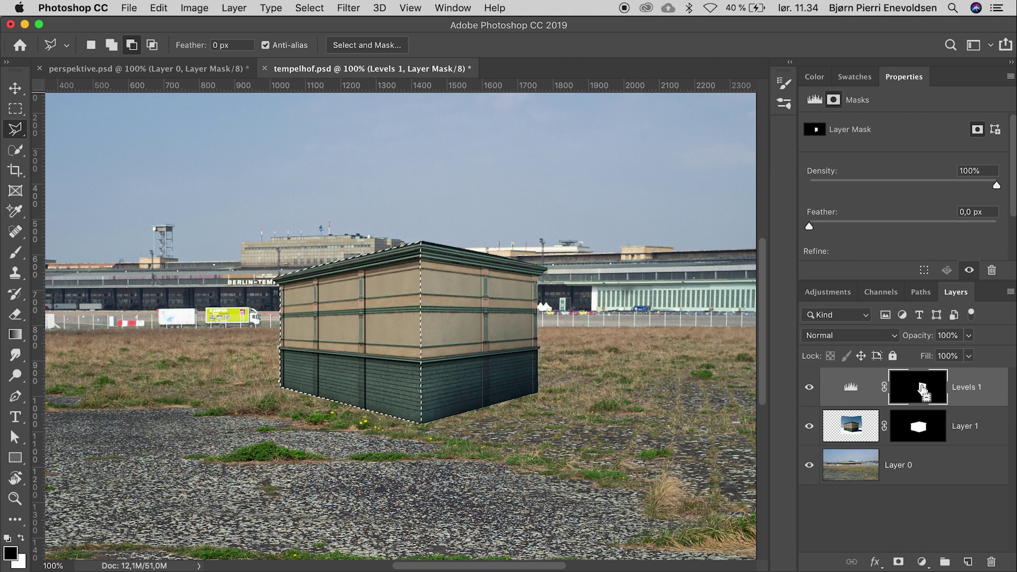
click(831, 295)
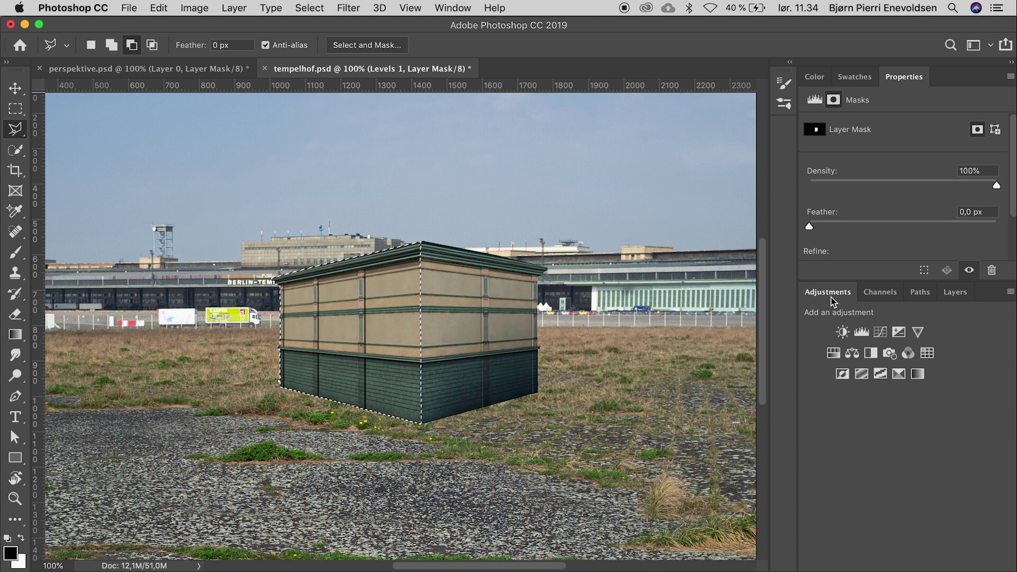
click(843, 332)
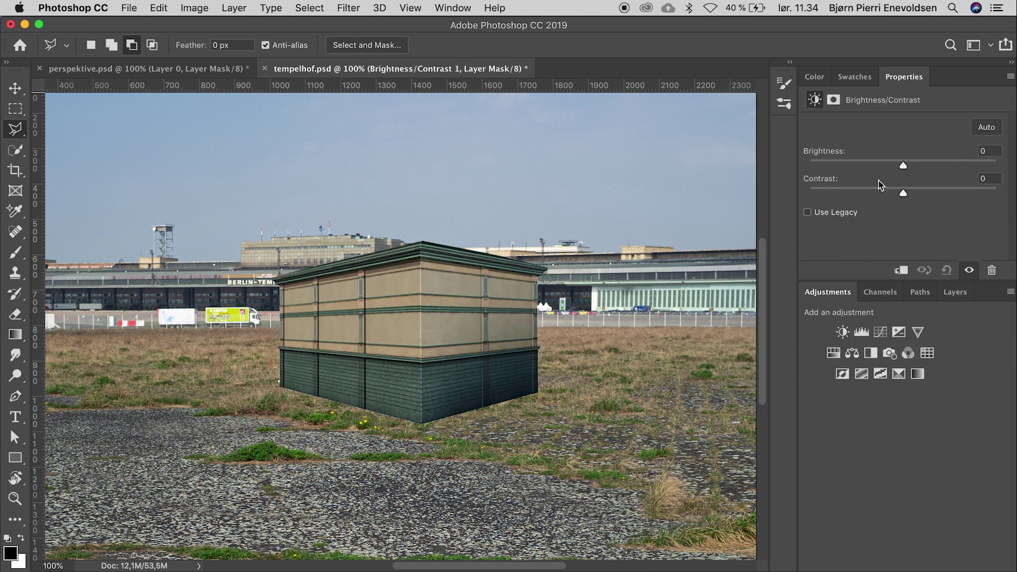
drag(904, 166, 856, 171)
Step: Compare with Levels 1 hidden and settle the Brightness at -81
click(956, 292)
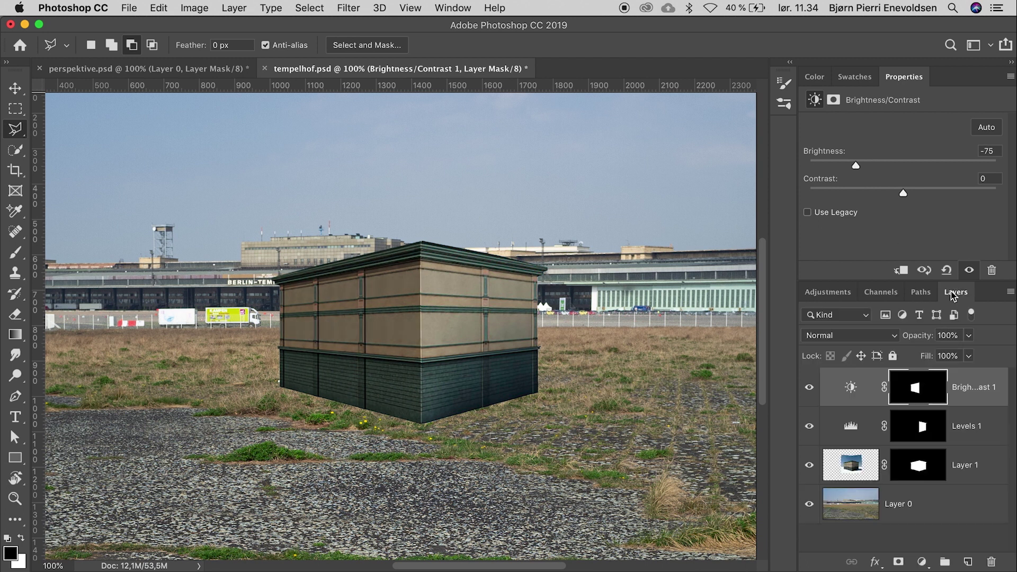
click(809, 427)
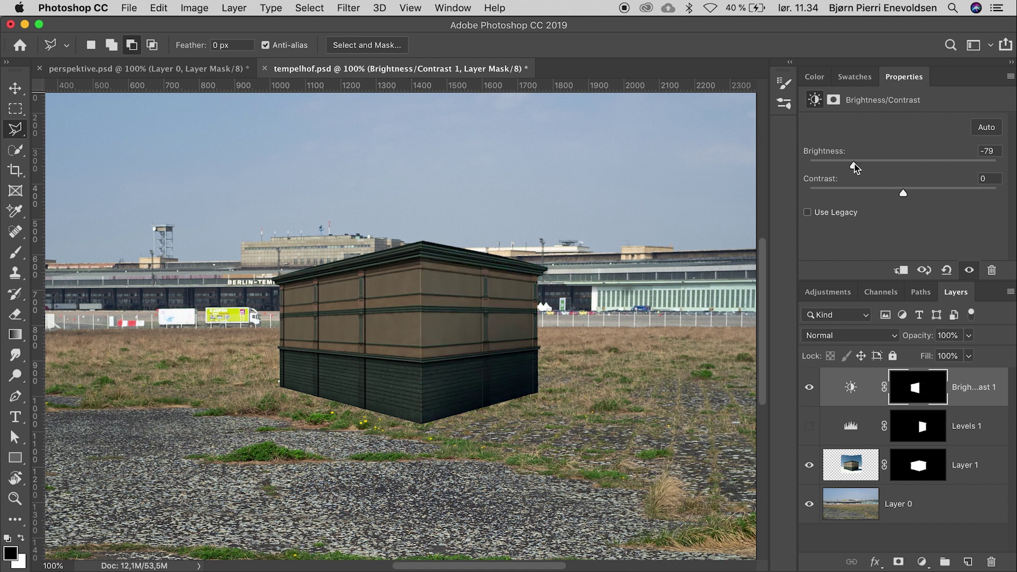
drag(854, 163, 851, 164)
click(809, 427)
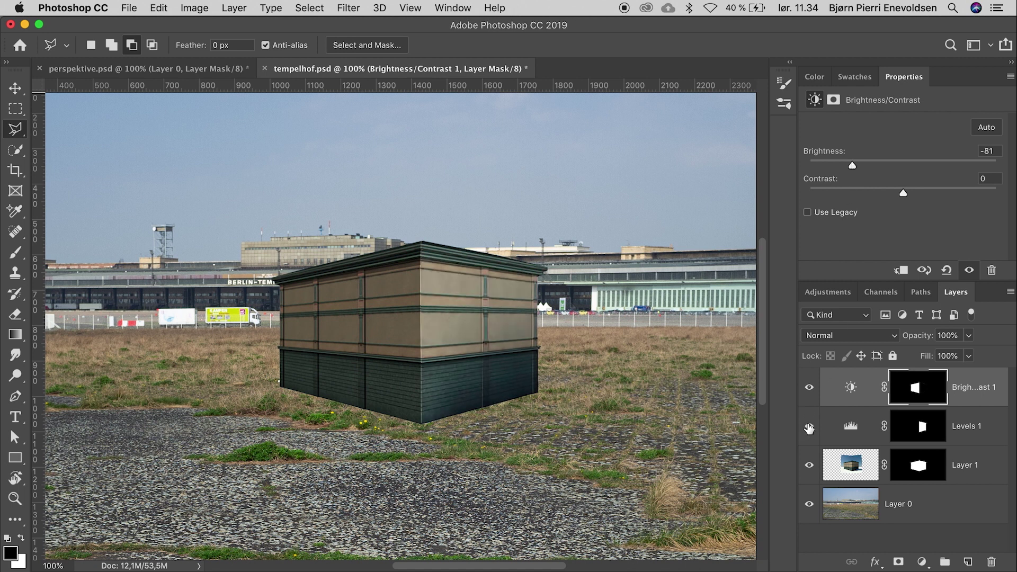
Step: On Layer 0, outline the ground shadow area beside the building's left side
click(838, 501)
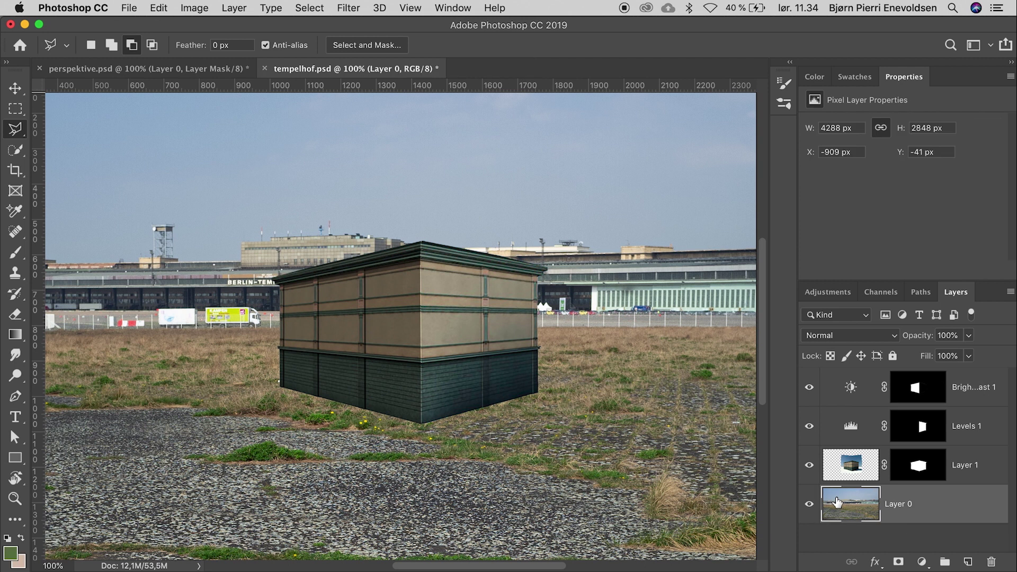
click(420, 424)
click(239, 409)
click(209, 387)
click(227, 374)
double_click(392, 370)
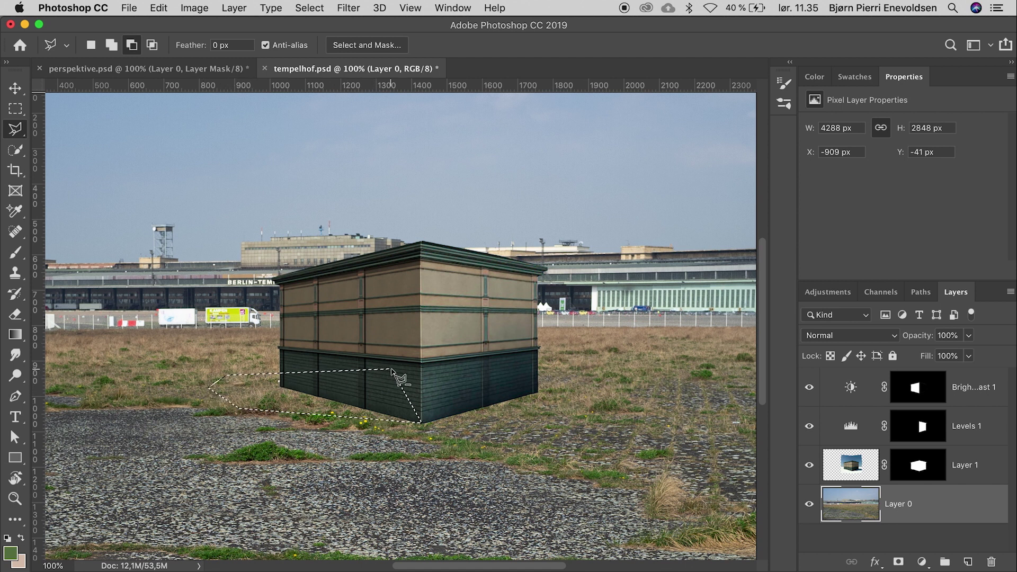
Step: Fill the shadow area with a dark blue Color Fill 1 layer set to Multiply
click(231, 10)
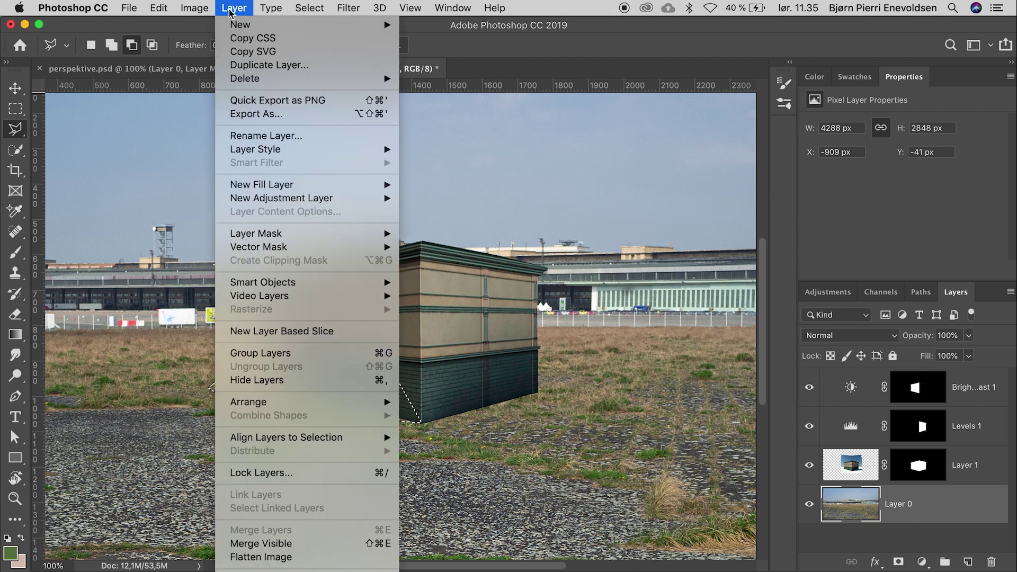
mouse_move(265, 190)
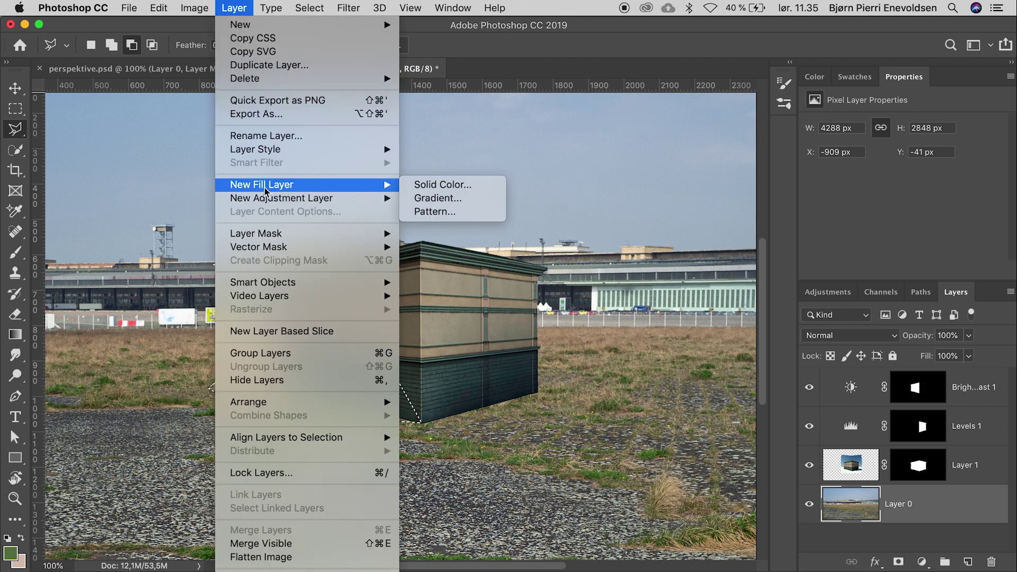
click(429, 184)
click(418, 152)
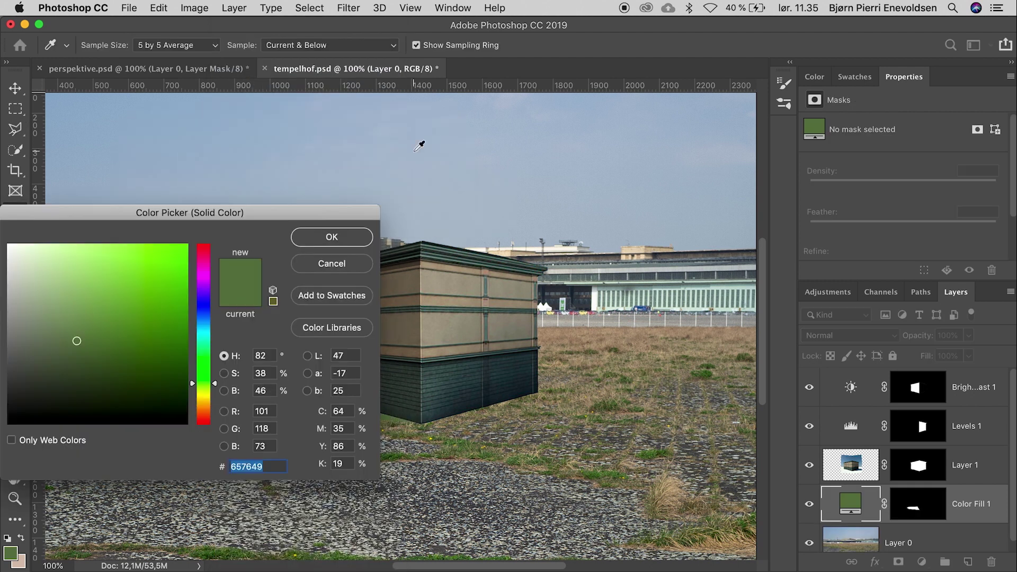
click(207, 312)
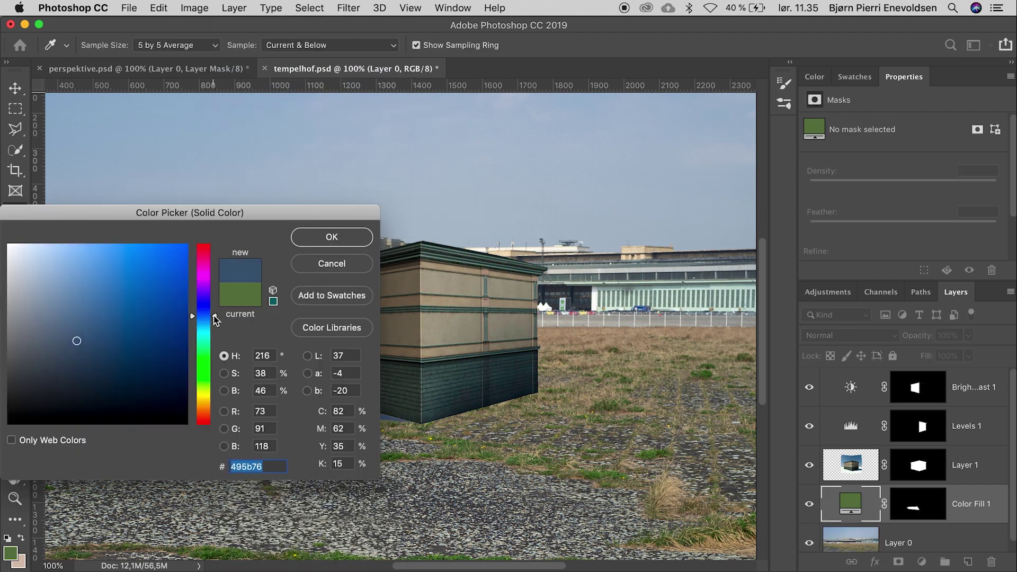
click(139, 338)
click(308, 238)
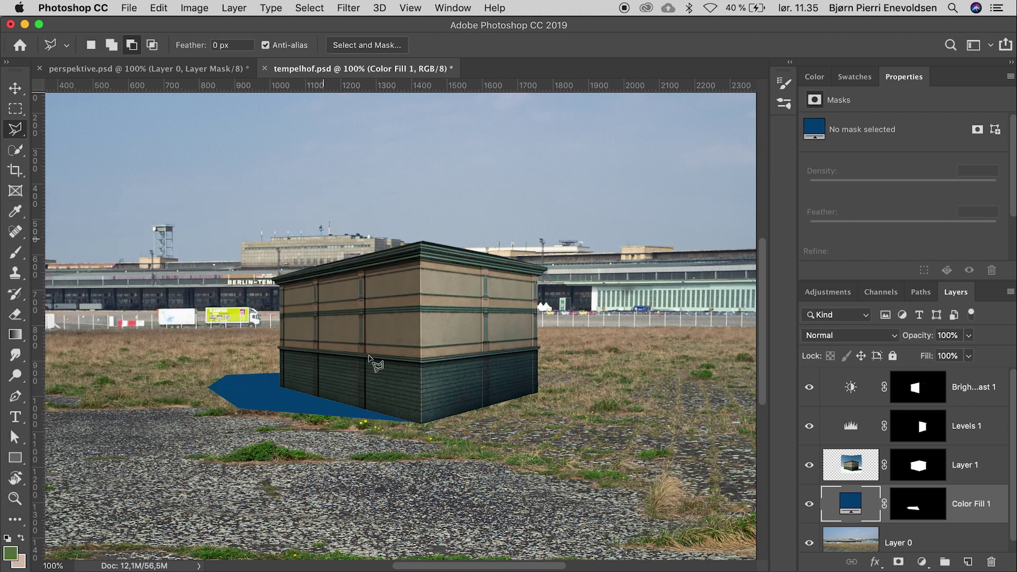
click(828, 338)
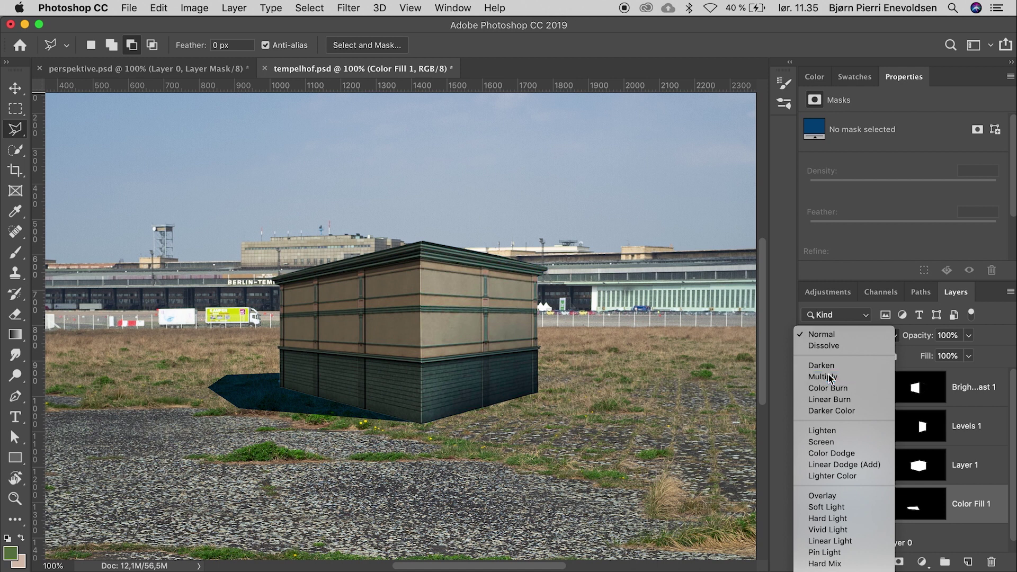
click(825, 376)
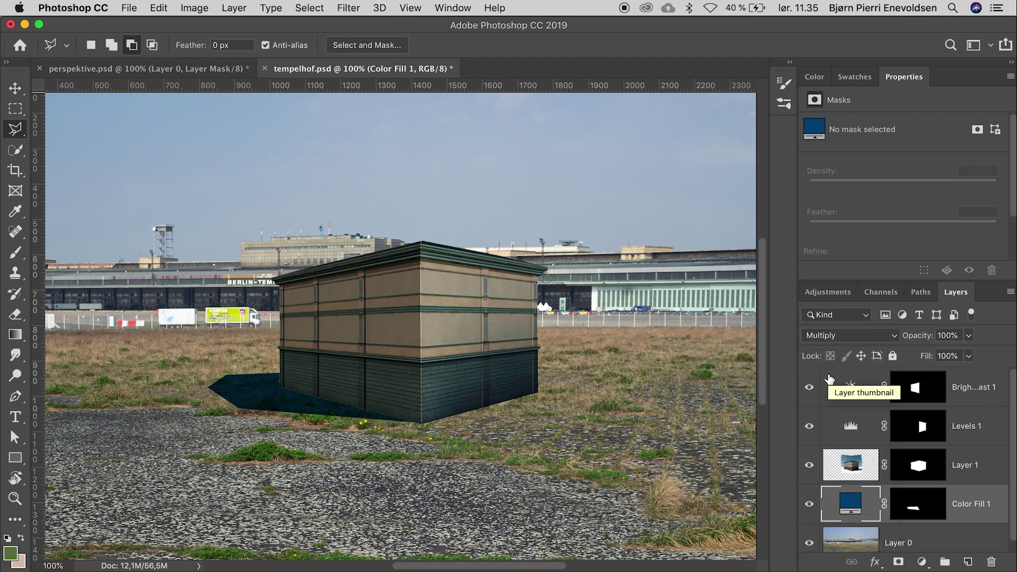
Step: Change the shadow fill colour to pale blue 8a9eb8
double_click(851, 506)
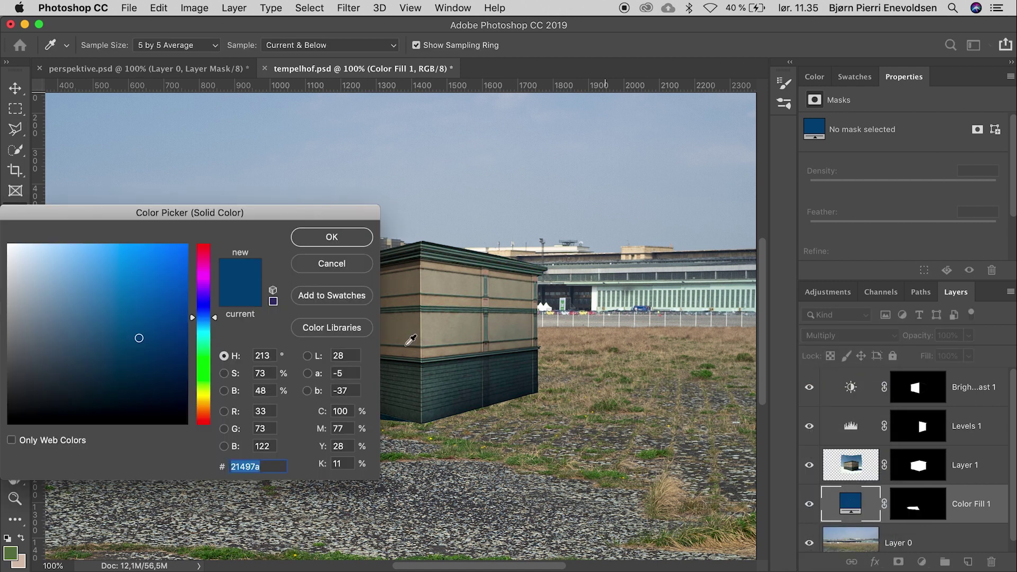
drag(119, 215, 630, 189)
click(617, 301)
click(596, 286)
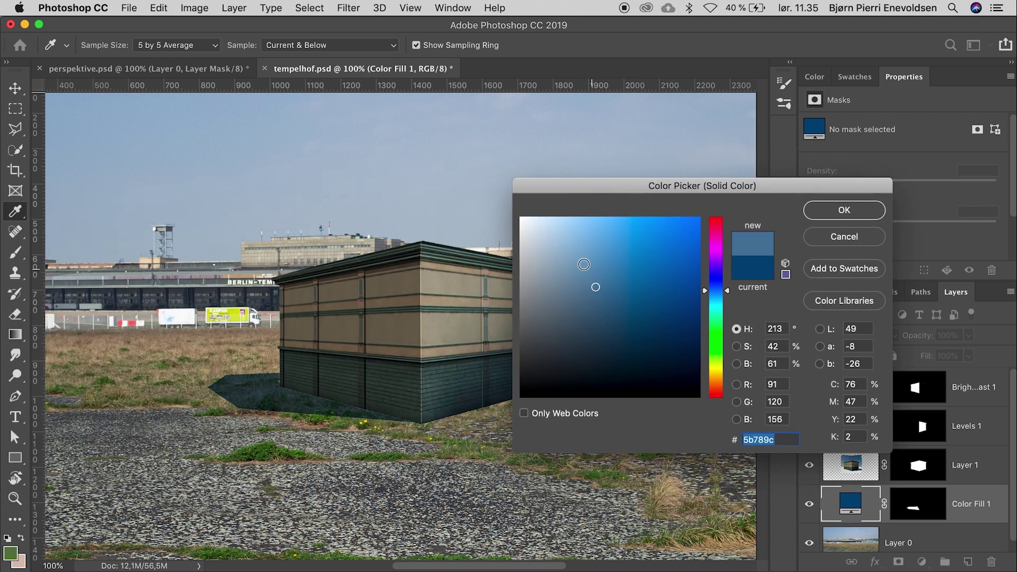
click(588, 272)
click(596, 276)
click(565, 266)
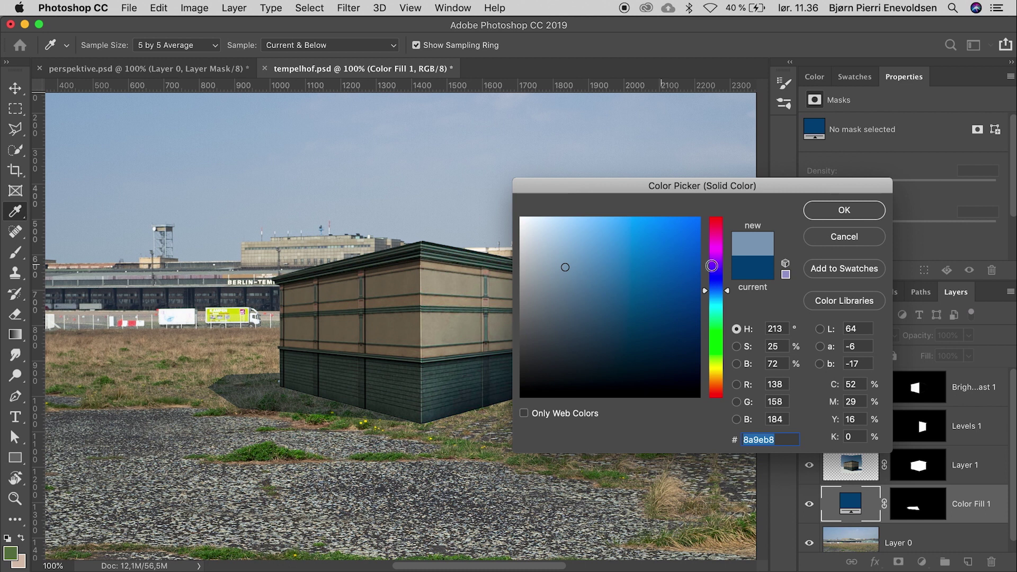
click(819, 214)
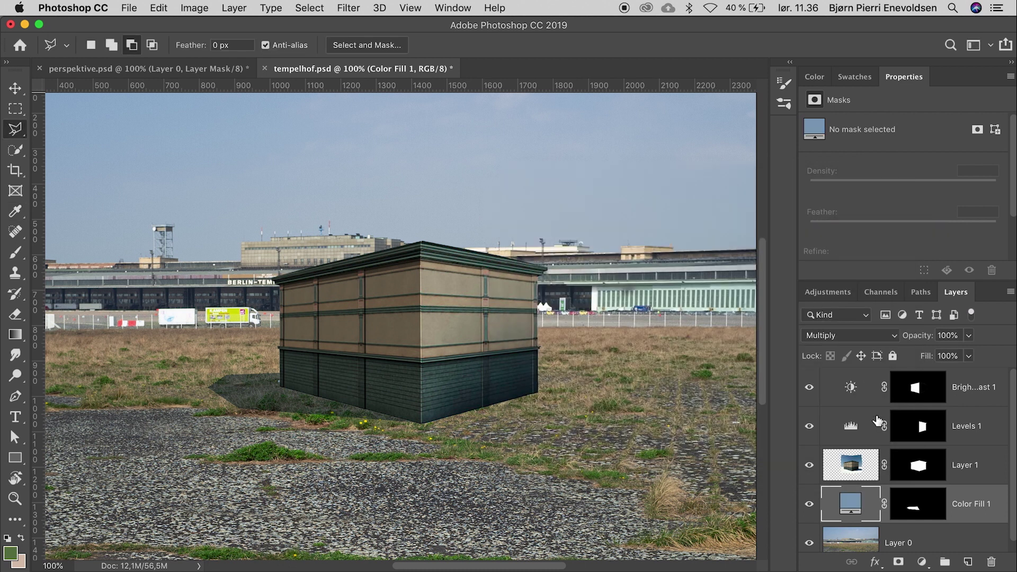
Step: Feather the shadow mask to 3.6 px and set its opacity to 76%
click(912, 502)
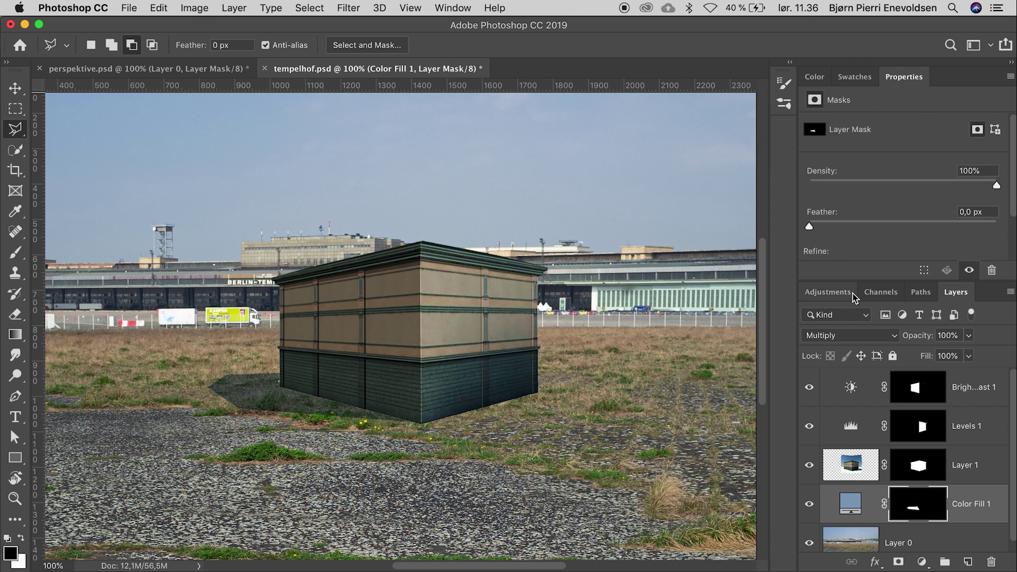
drag(814, 228, 848, 229)
click(969, 336)
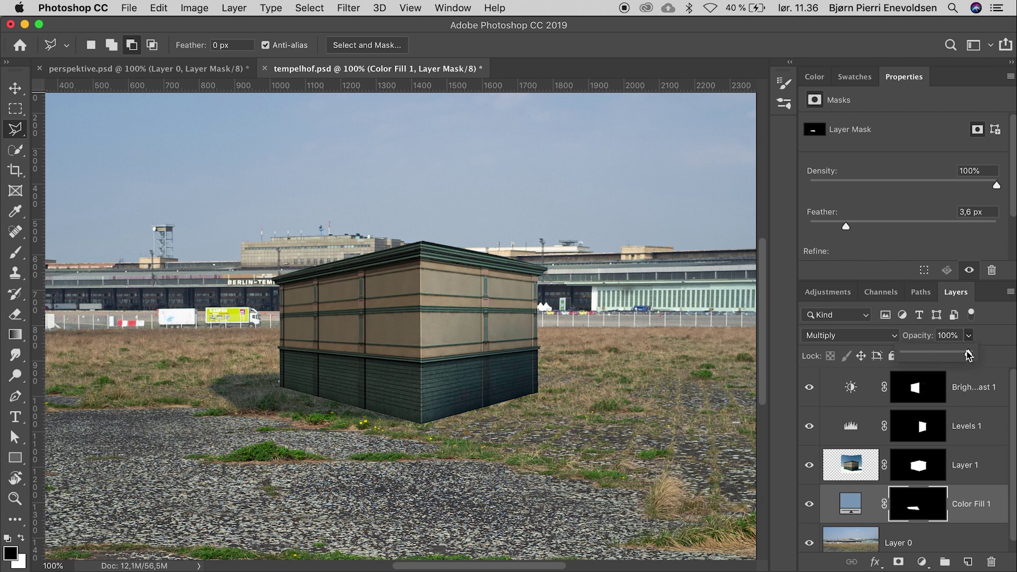
drag(968, 354, 940, 355)
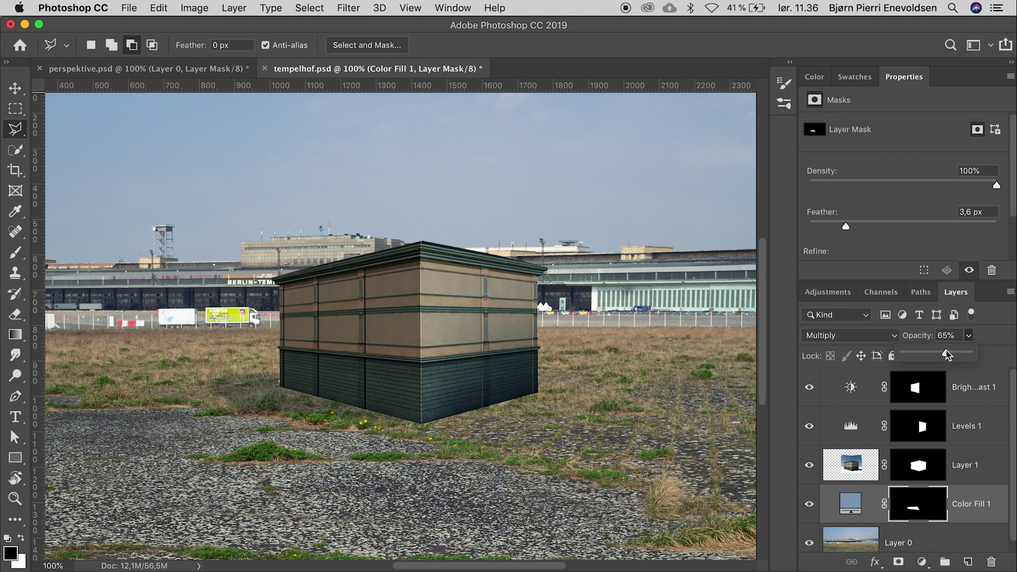
drag(946, 351, 953, 349)
Step: Duplicate the blue shadow fill layer and outline a narrow strip along the building's base
key(super+j)
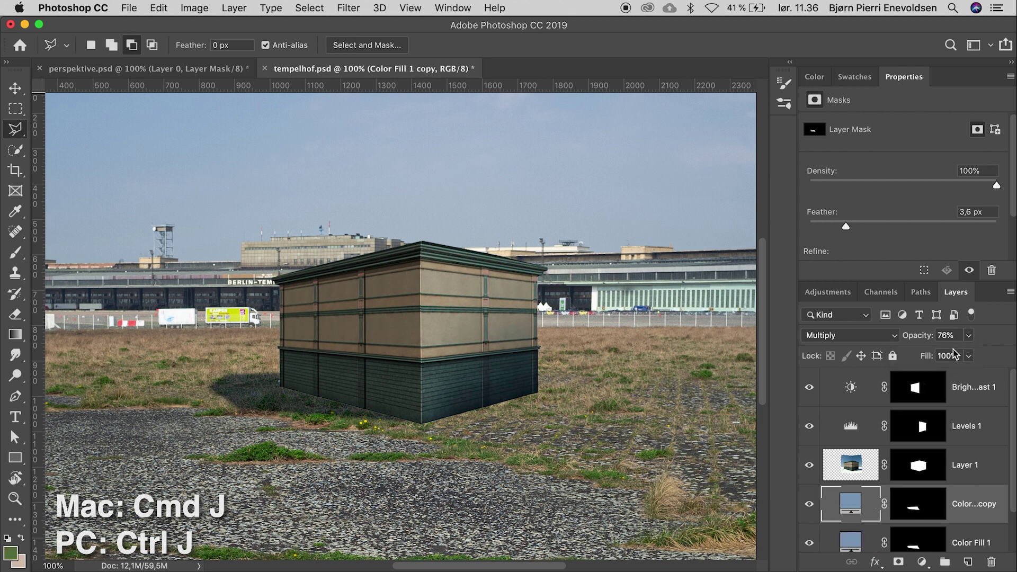
click(282, 384)
click(275, 388)
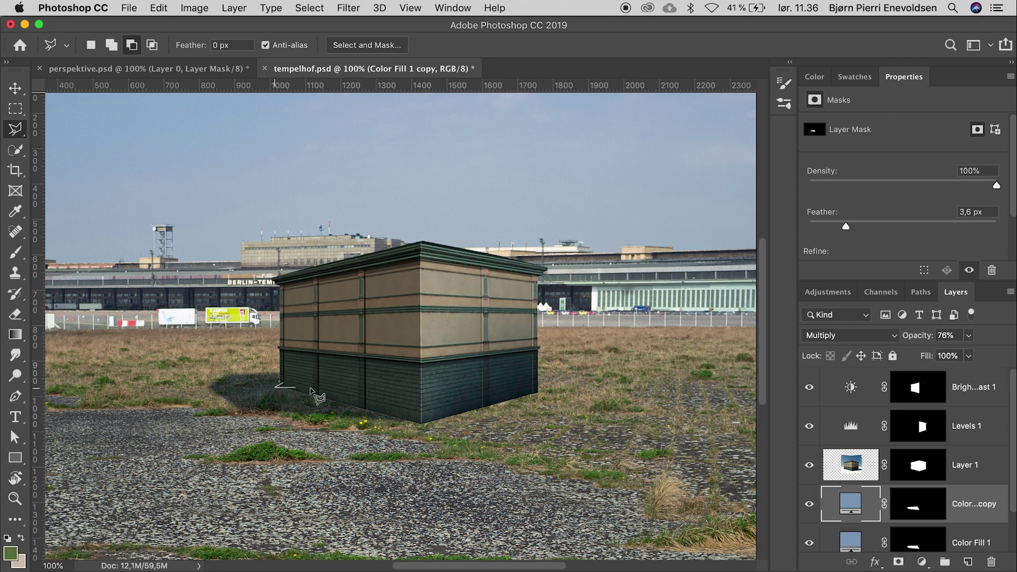
click(419, 427)
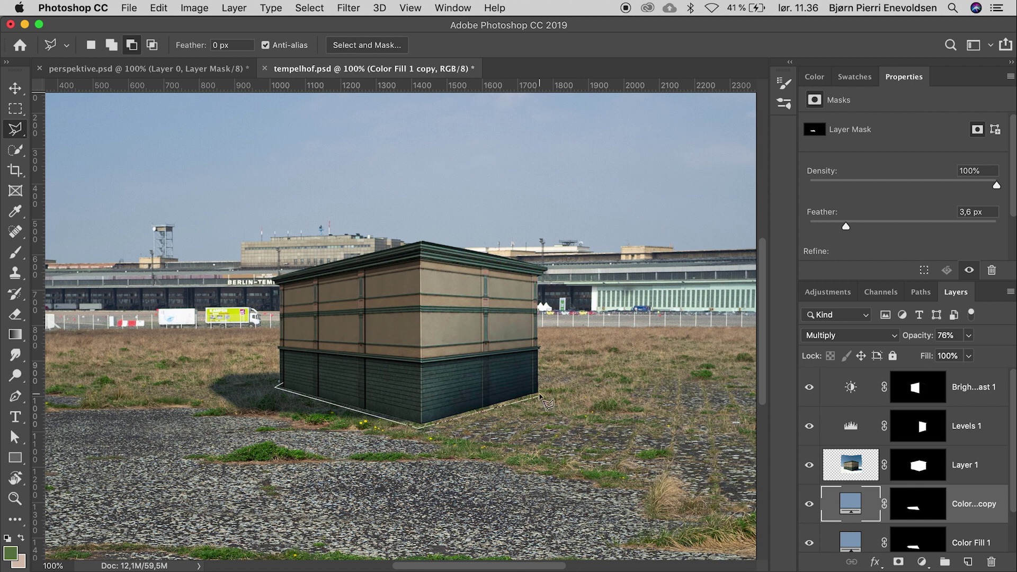
double_click(410, 395)
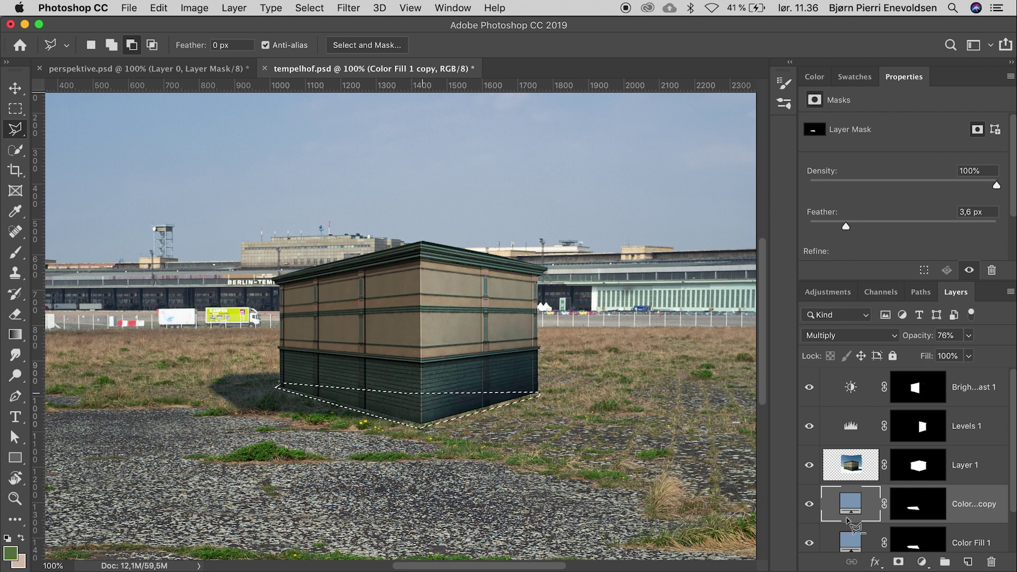
Step: Make the copy's mask white in the base strip and black everywhere else
alt+click(913, 510)
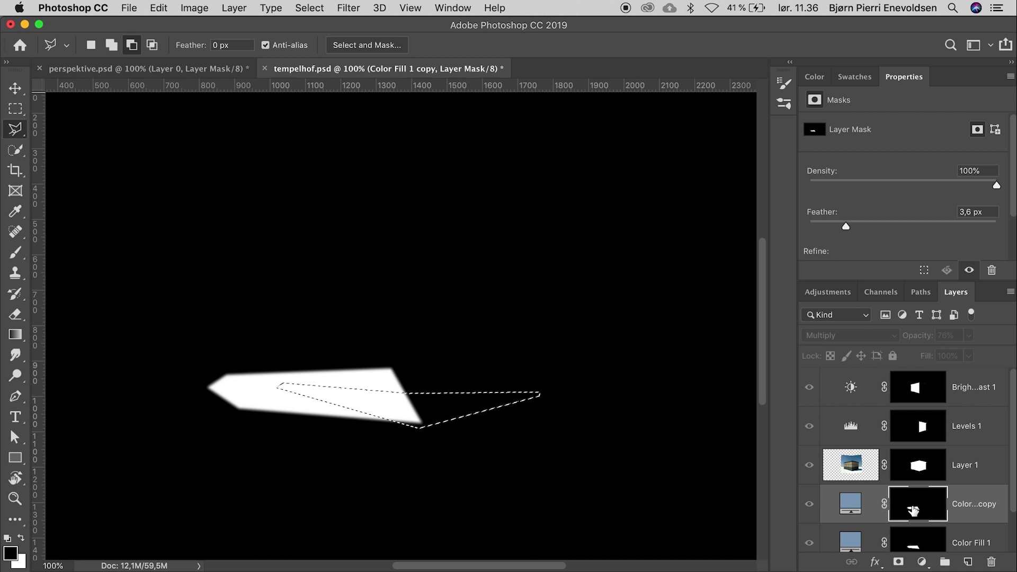
key(super+BackSpace)
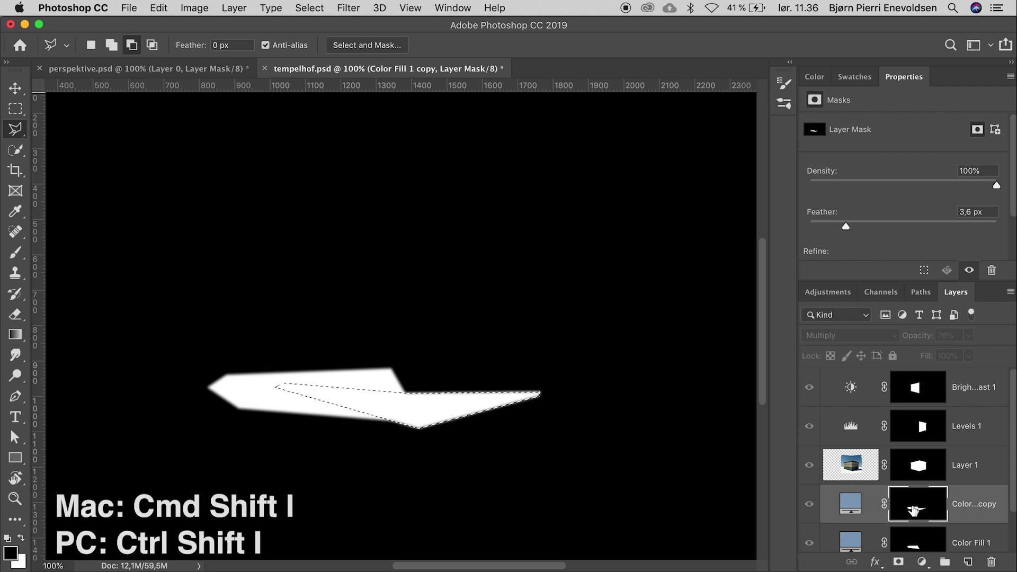
key(super+shift+i)
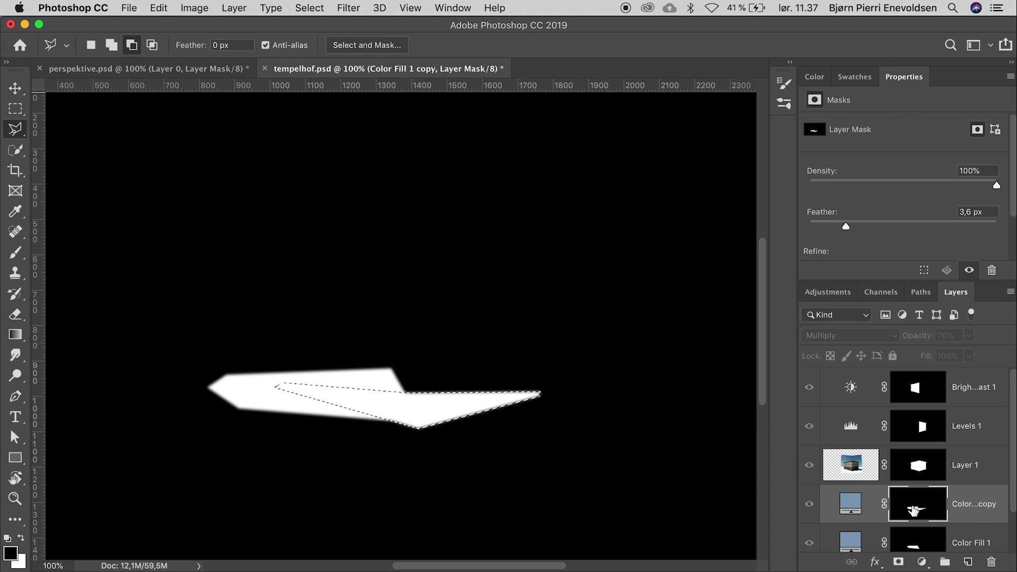
key(x)
key(super+BackSpace)
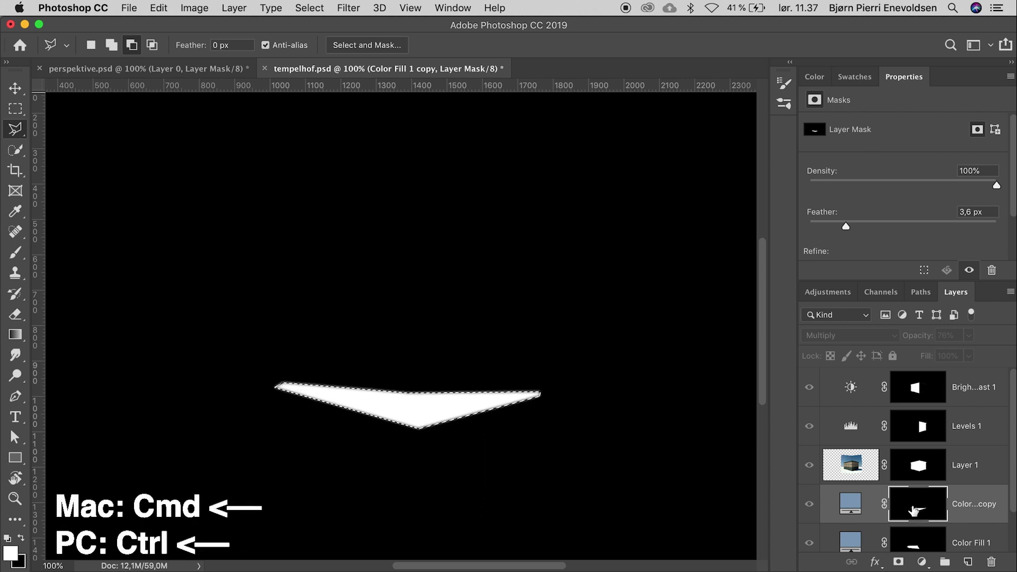
key(super+d)
Step: Create a layer named grass and brush grass blades along the building's base near its front corner
alt+click(912, 511)
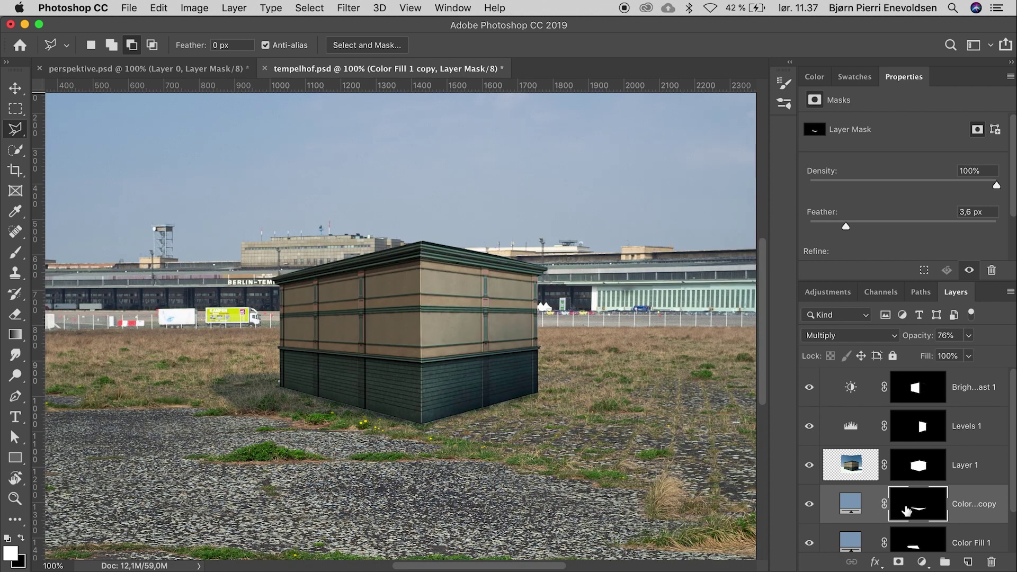
key(b)
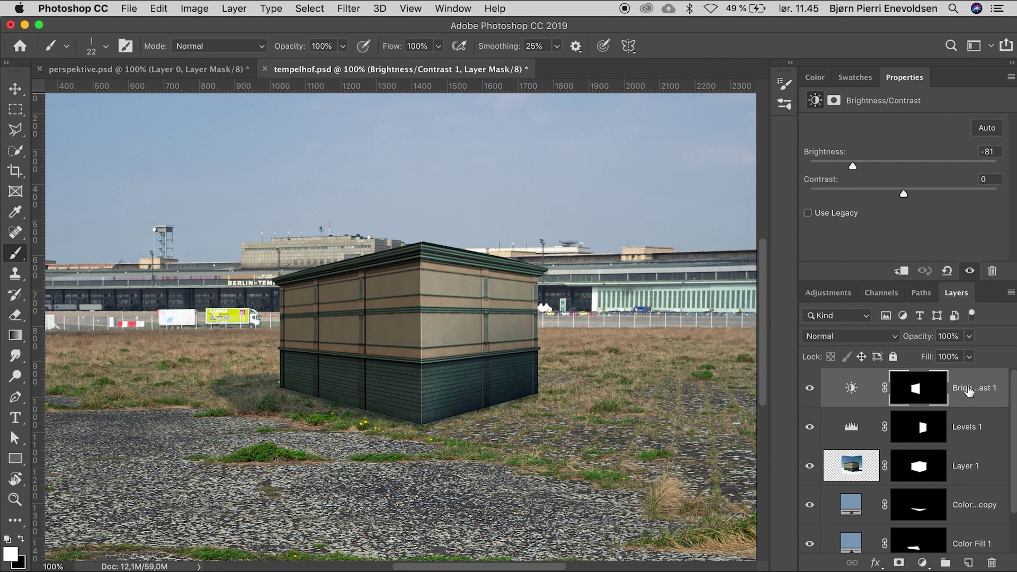
key(super+shift+n)
text(grass)
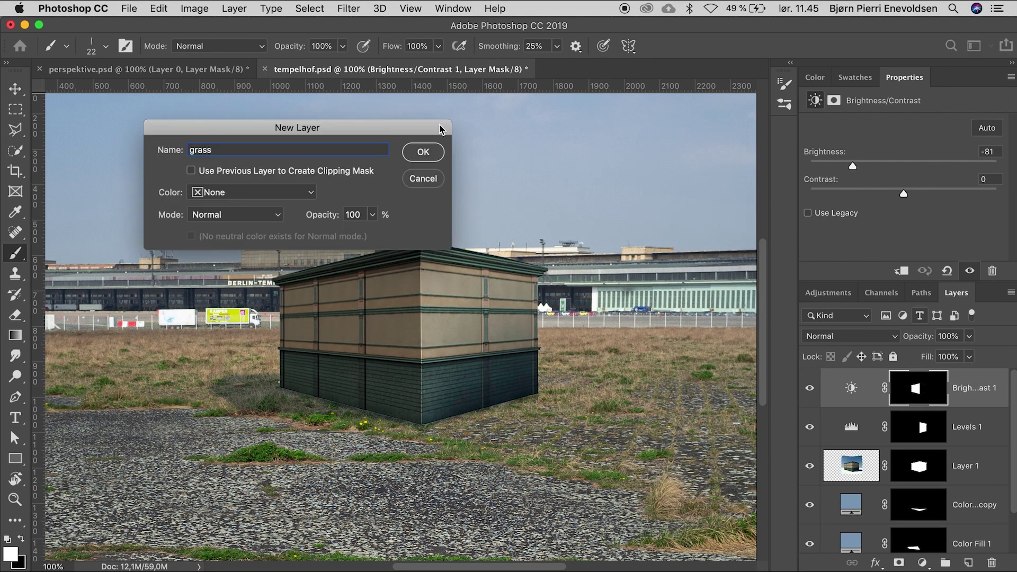
click(424, 153)
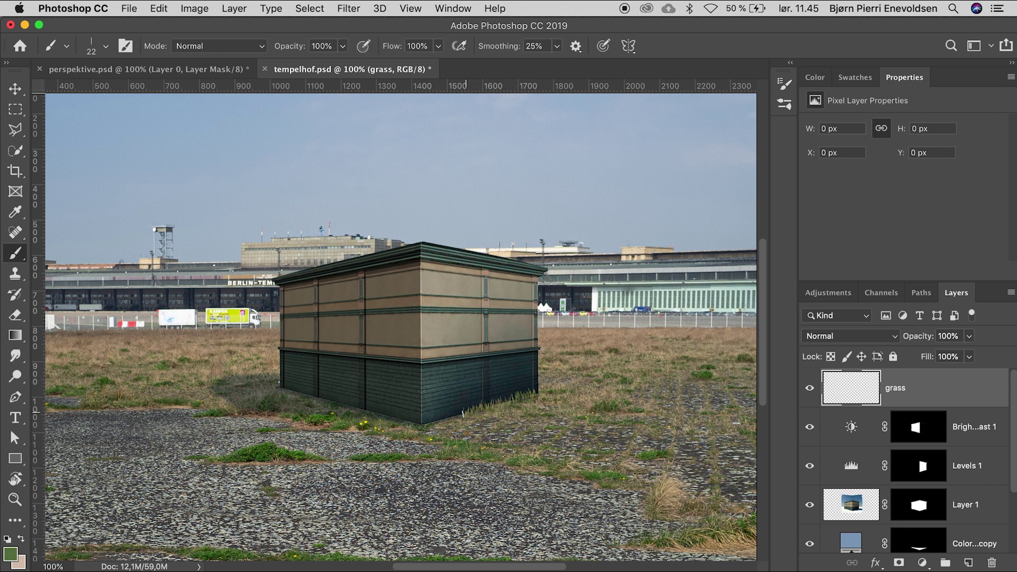
drag(459, 411, 454, 417)
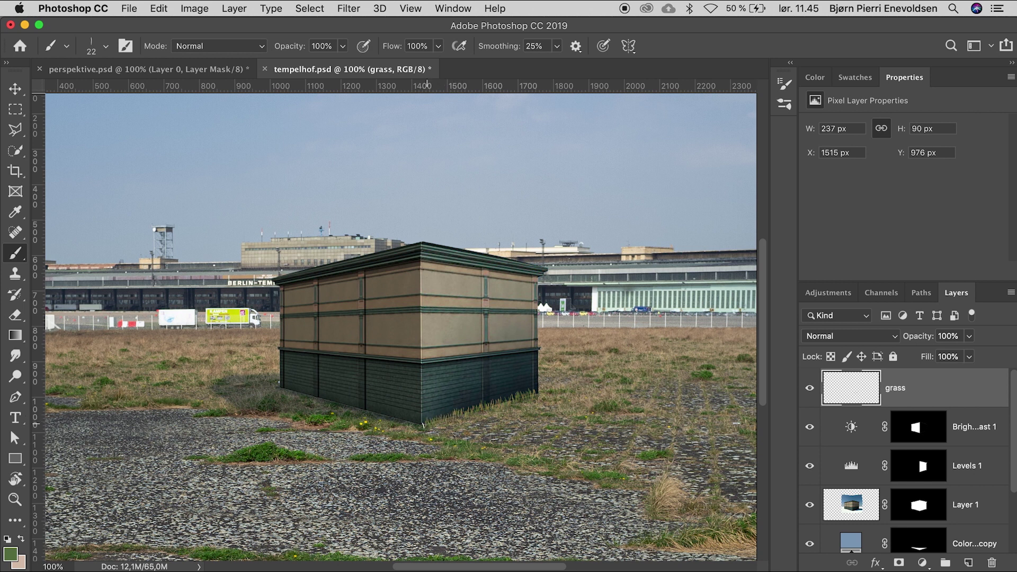
drag(420, 424, 503, 386)
Step: Create a 'grass shadow' layer and paint grass strokes along the building's base
key(super+shift+n)
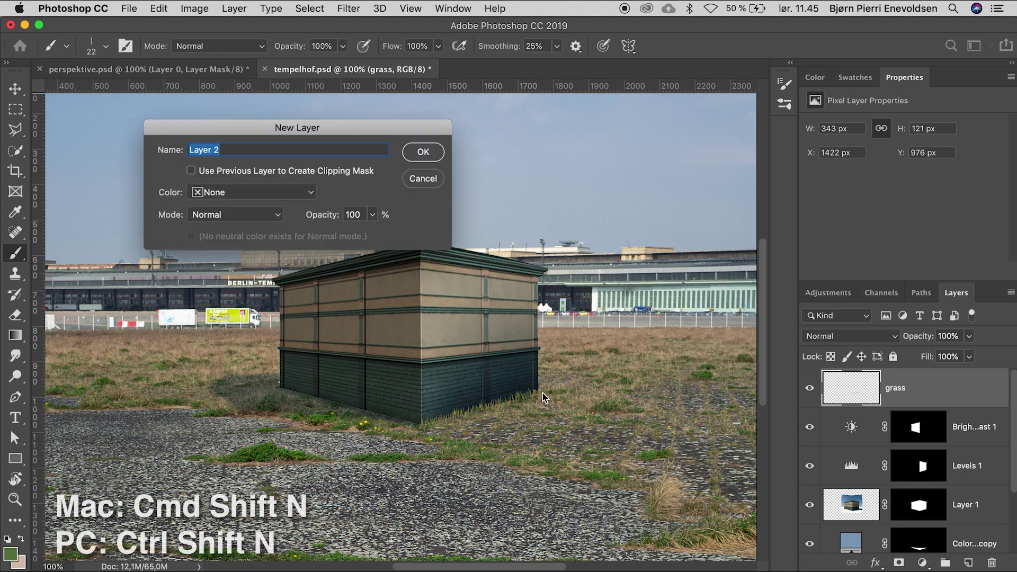
text(grass shadow)
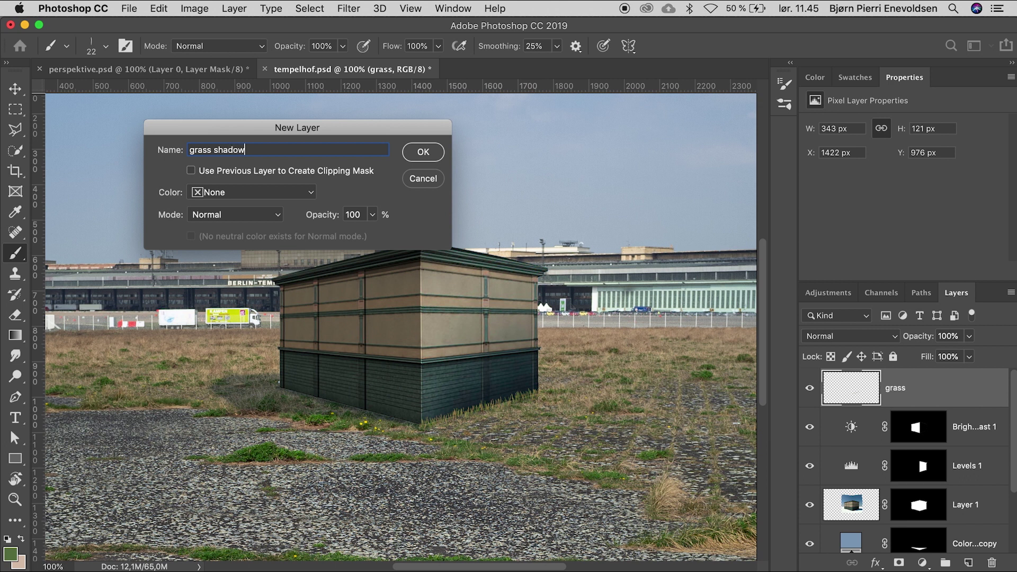
key(Return)
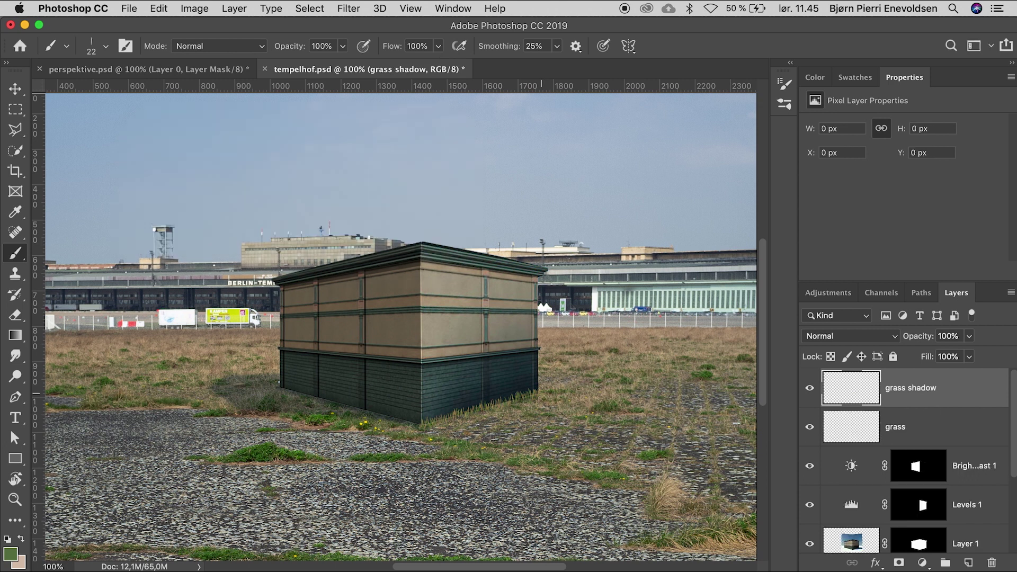
drag(394, 419, 282, 391)
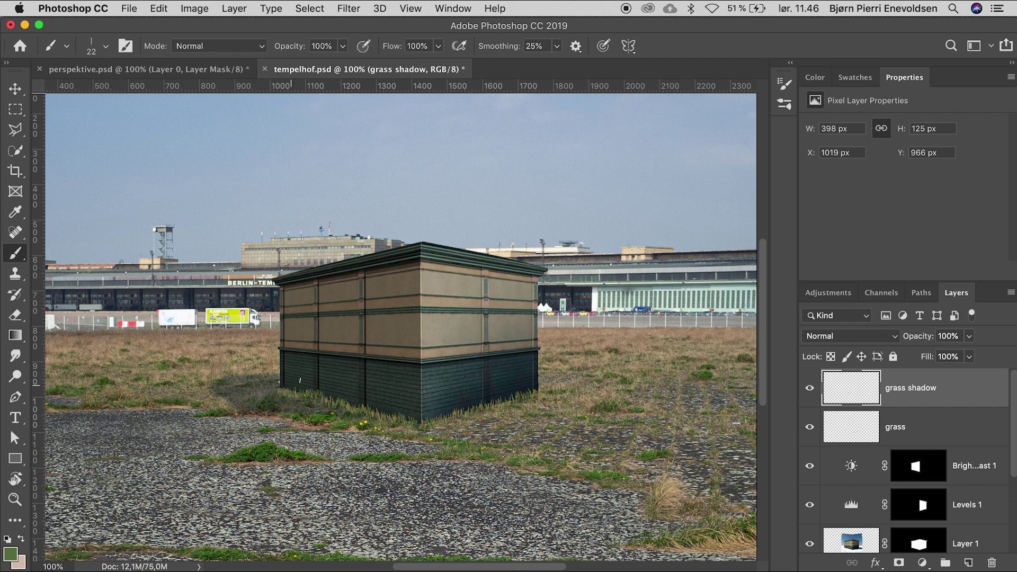
Step: Copy Color Fill 1 copy to the top, disable its mask, and clip it to grass shadow
scroll(890, 472, down, 3)
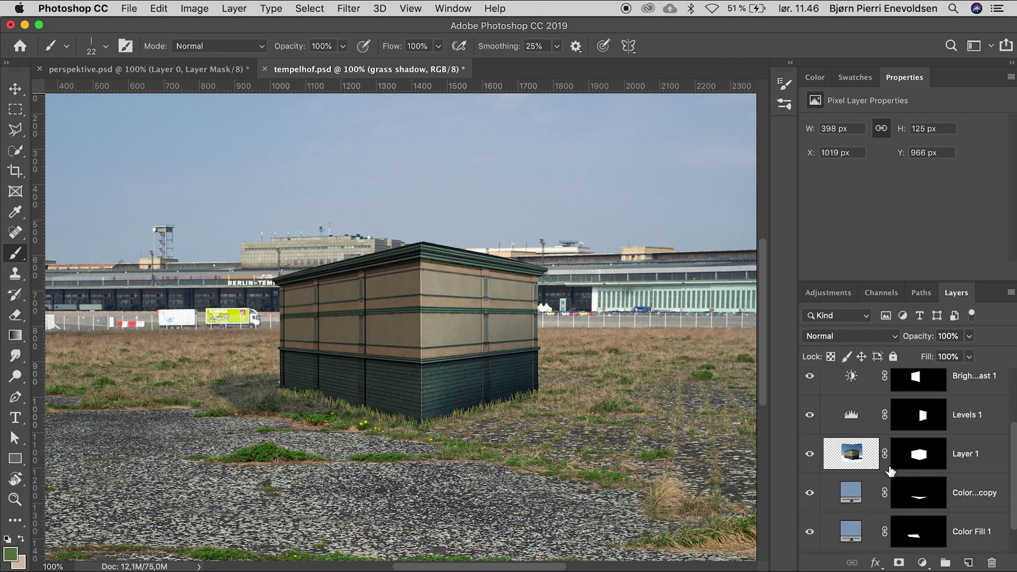
click(851, 495)
drag(852, 495, 838, 370)
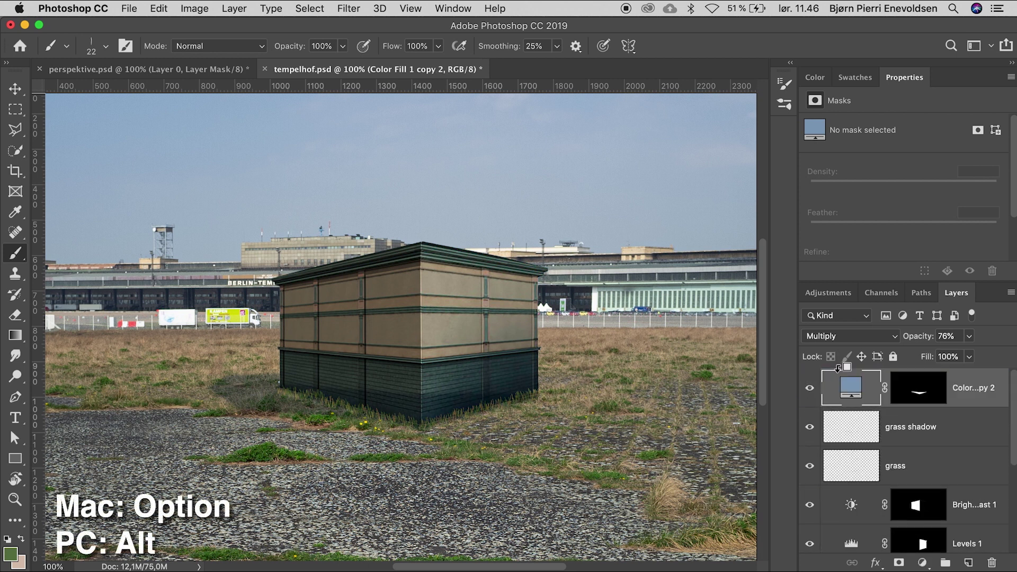
shift+click(920, 391)
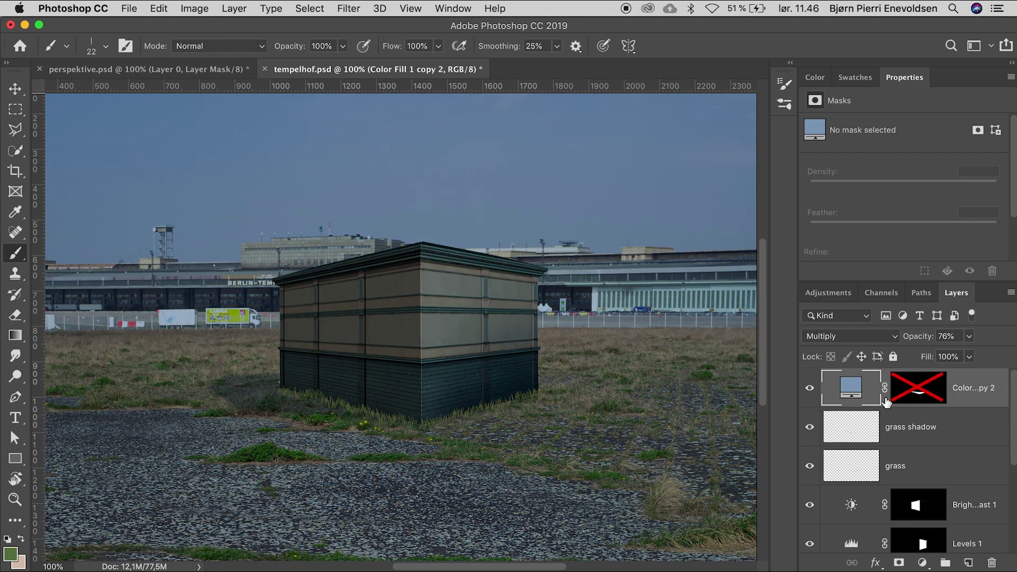
drag(845, 405, 843, 402)
alt+click(844, 402)
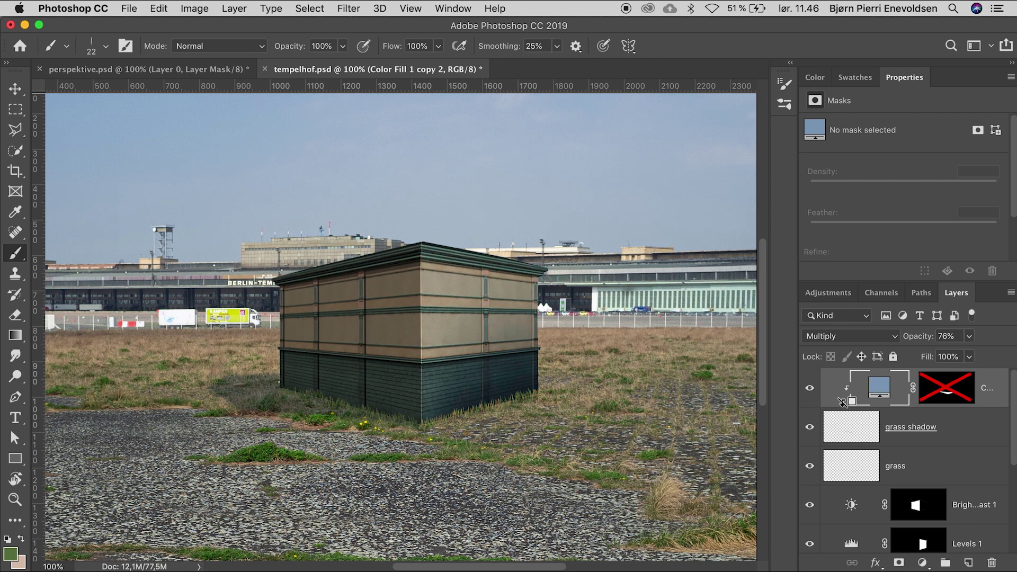
click(810, 390)
click(810, 391)
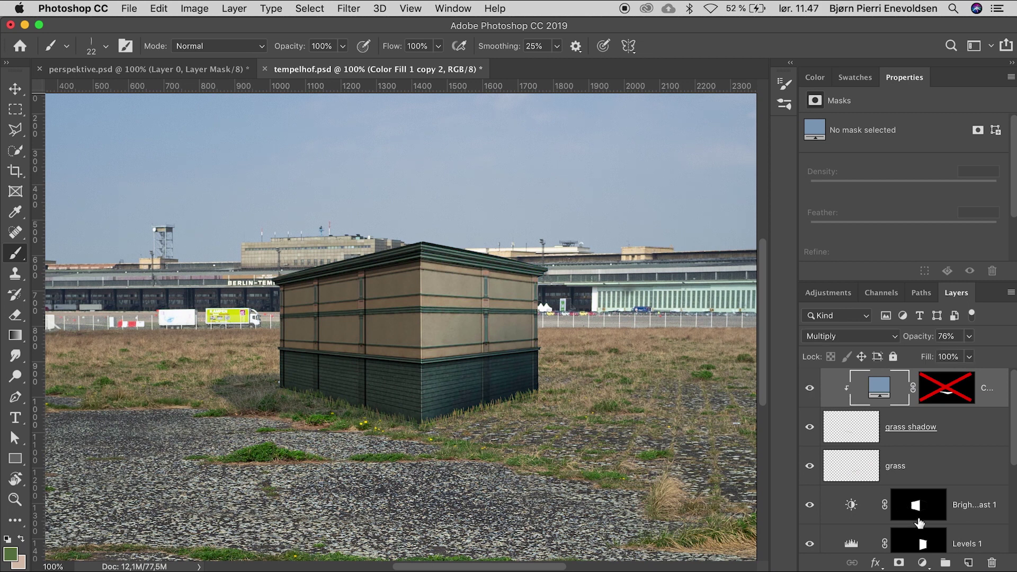
Step: On the Levels 1 mask, paint a straight 7 px soft round line down the building's front corner
scroll(919, 523, down, 2)
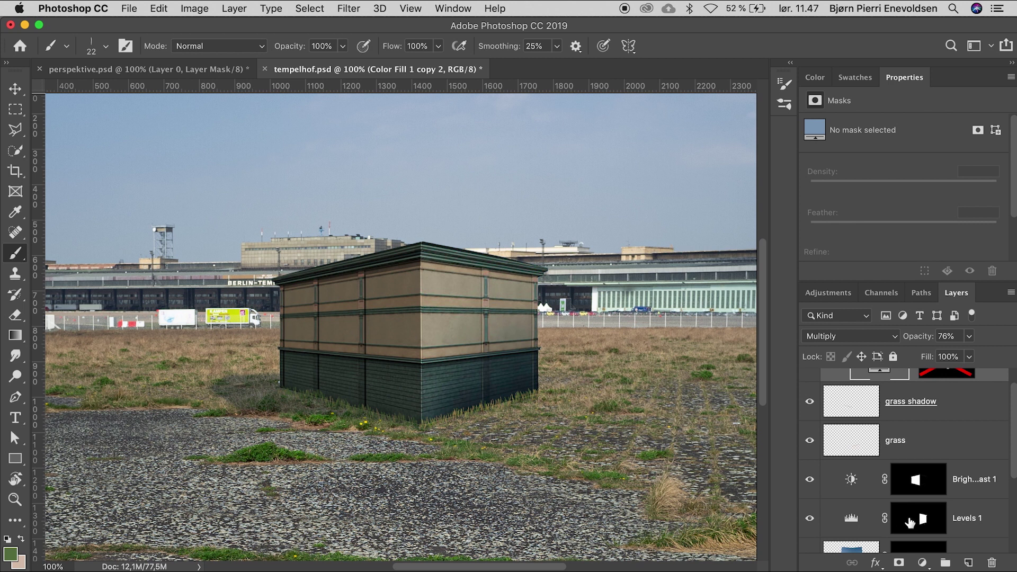
click(909, 523)
key(super+plus)
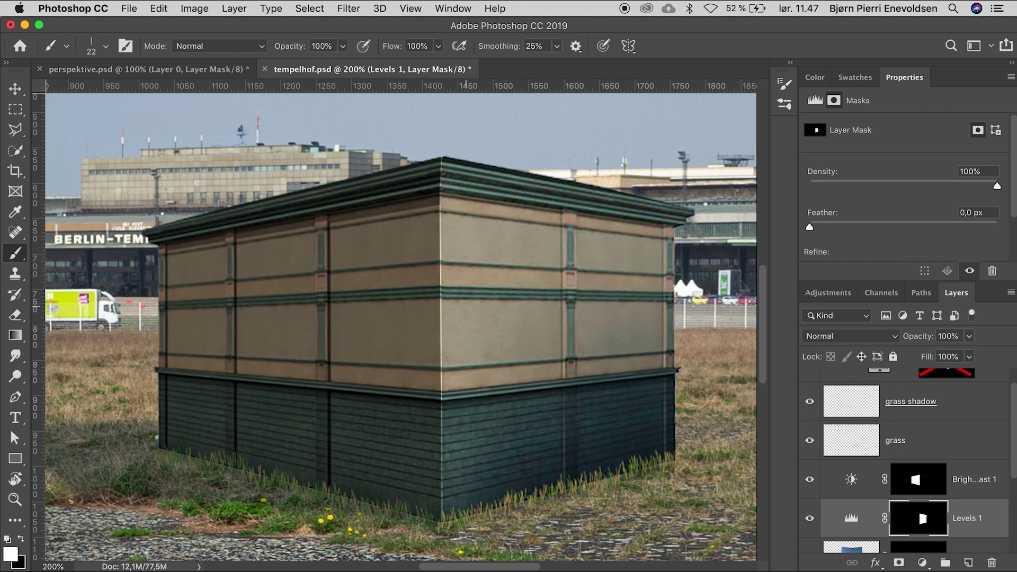
click(107, 49)
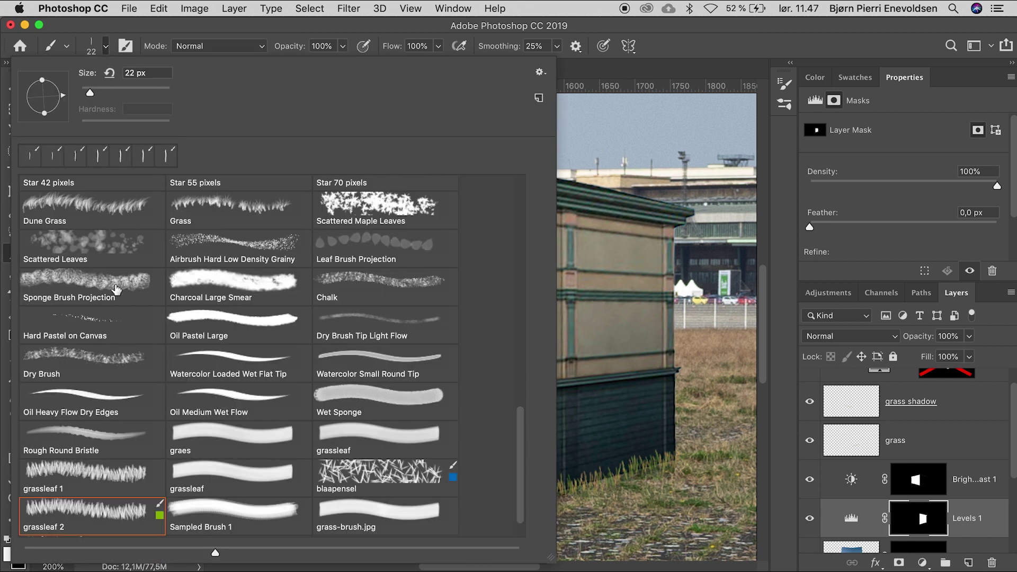
scroll(119, 287, up, 15)
click(99, 192)
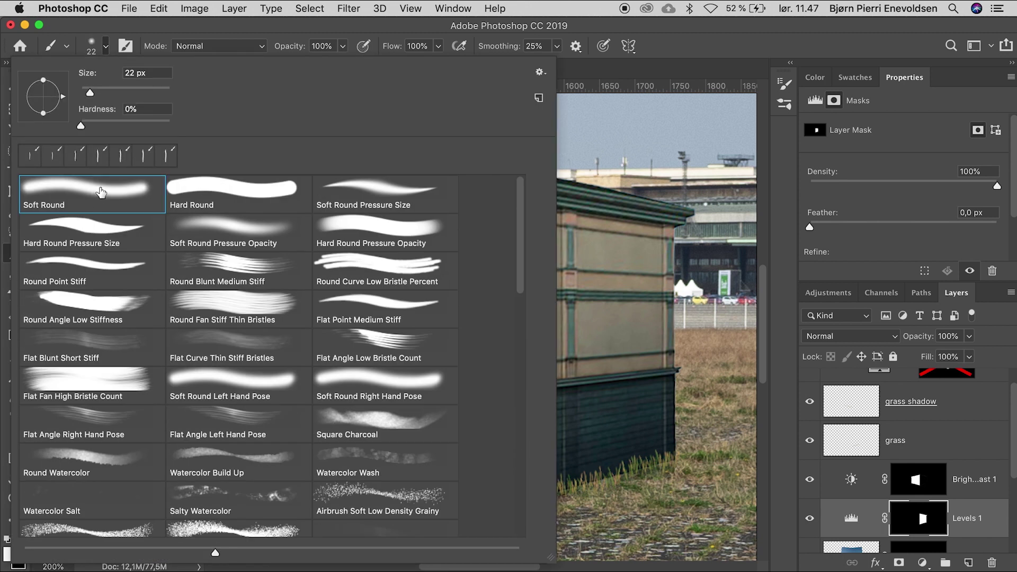
click(570, 120)
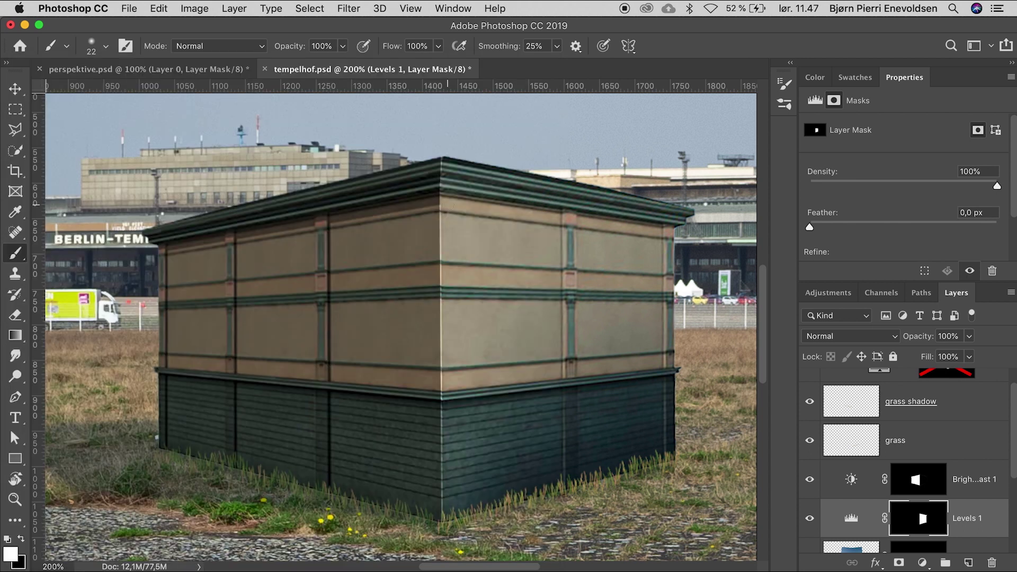
key(x)
drag(444, 213, 436, 215)
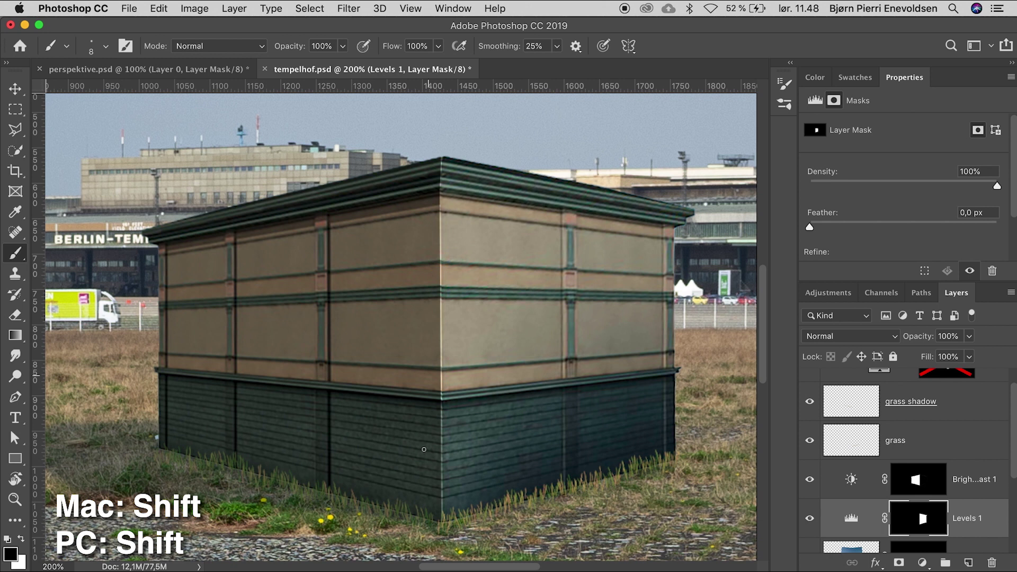
shift+click(441, 519)
key(super+0)
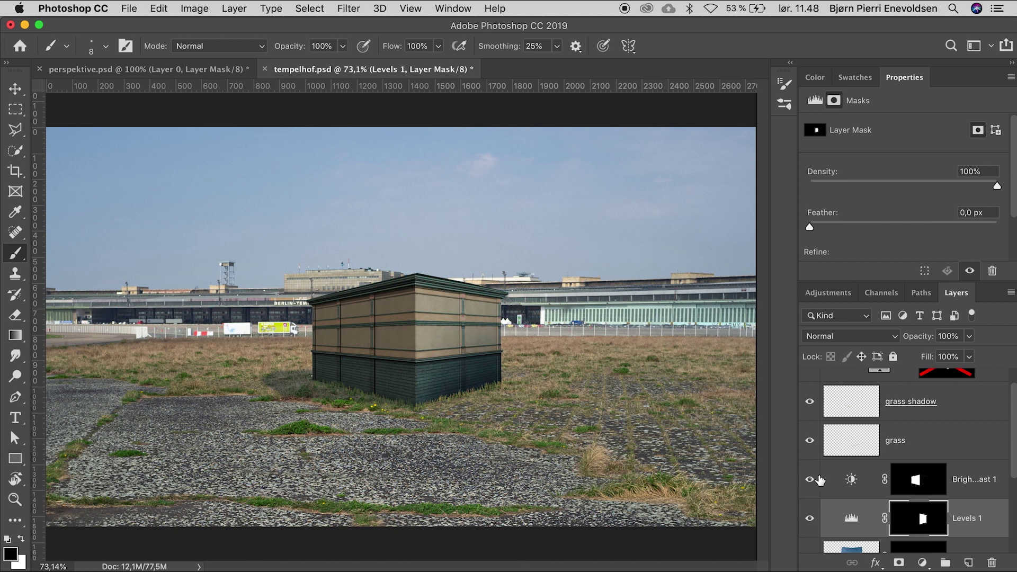
Step: Feather the Color Fill 1 shadow mask to 9,4 px and set the Levels 1 white point to 142
scroll(867, 491, down, 5)
click(908, 501)
click(845, 225)
drag(845, 225, 882, 225)
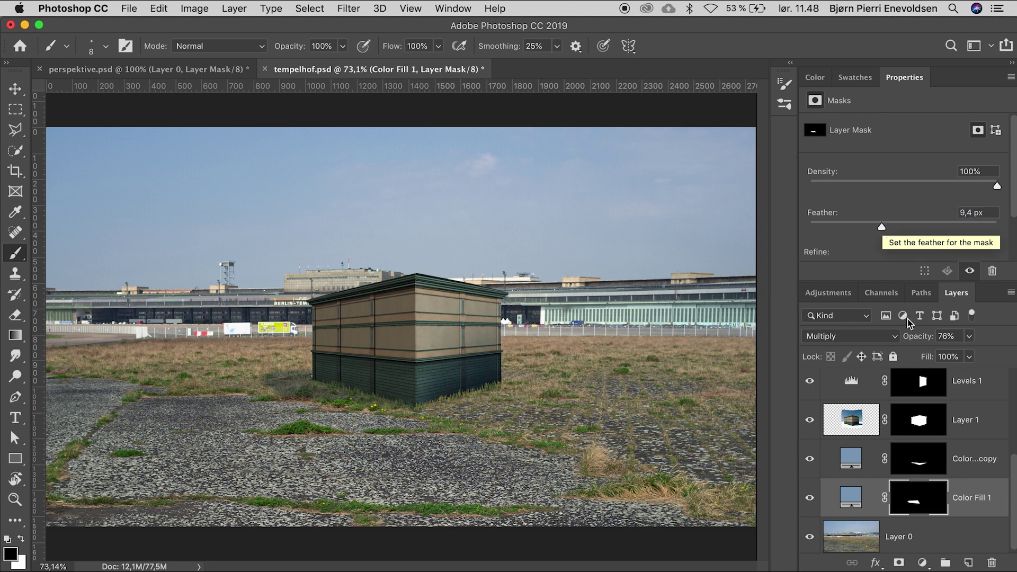
click(970, 336)
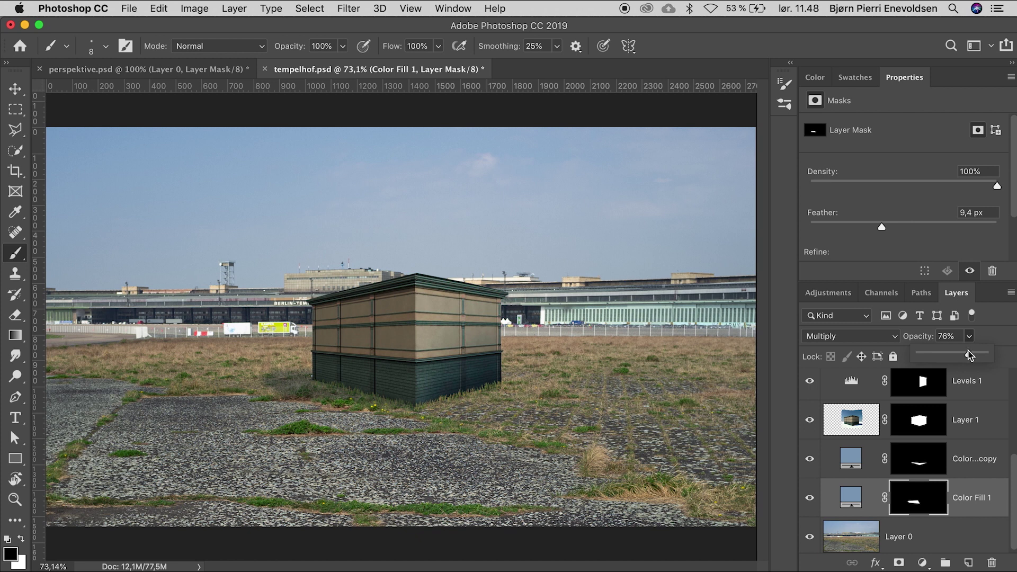
click(851, 382)
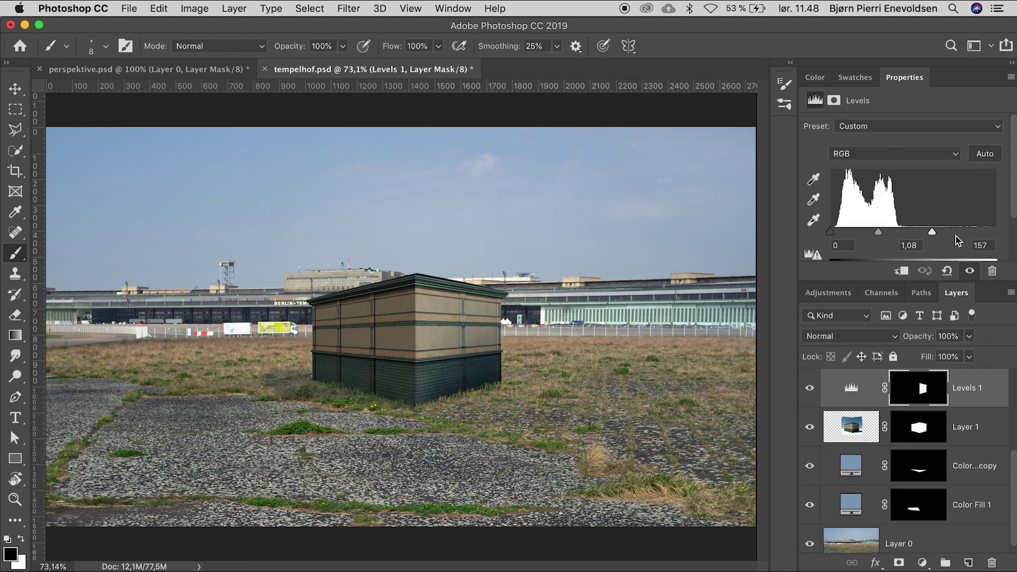
drag(933, 233, 923, 233)
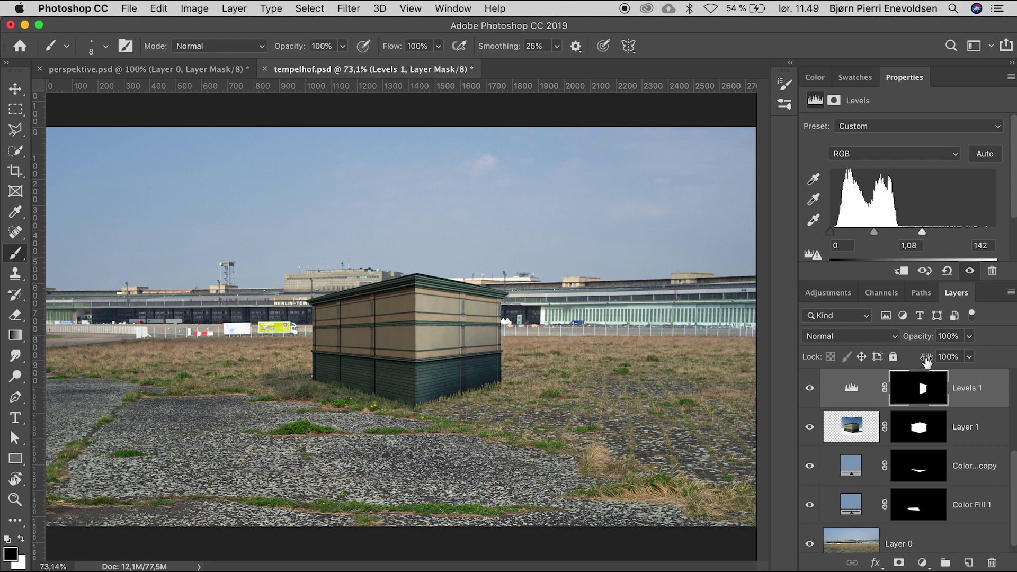
Step: Mirror the Layer 0 airfield photo horizontally so its tower sits right of the building
click(903, 536)
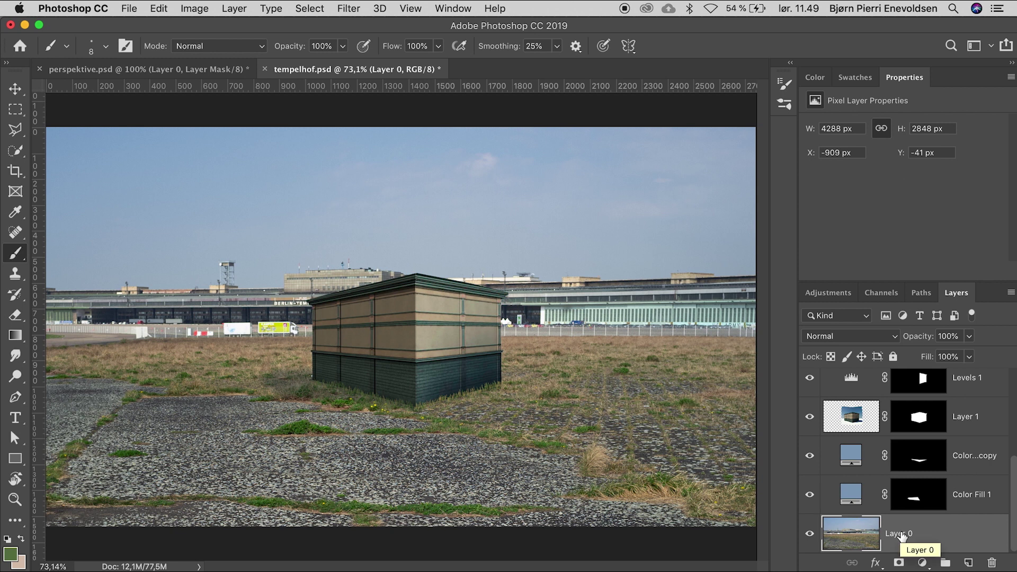
click(157, 9)
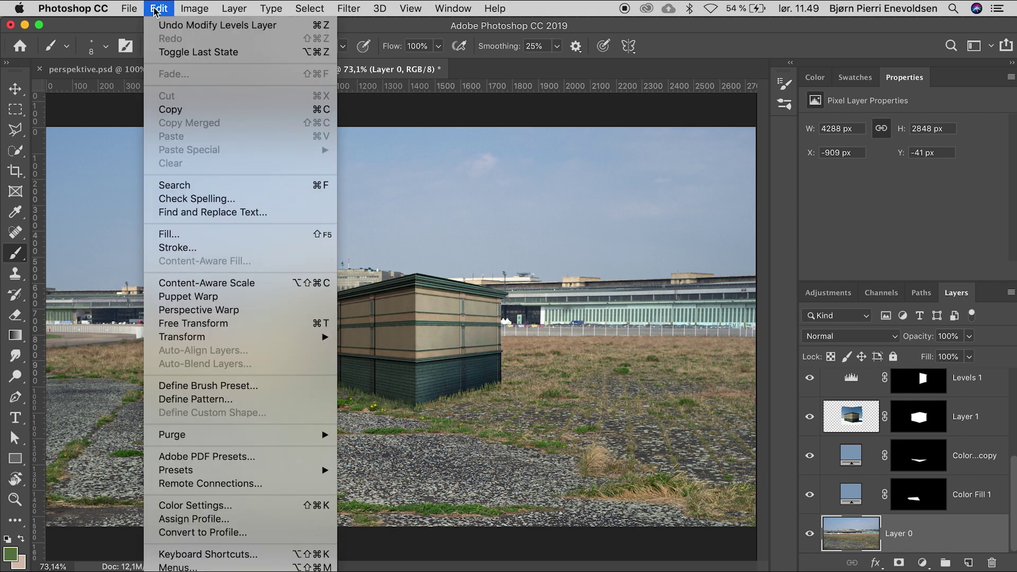
mouse_move(199, 340)
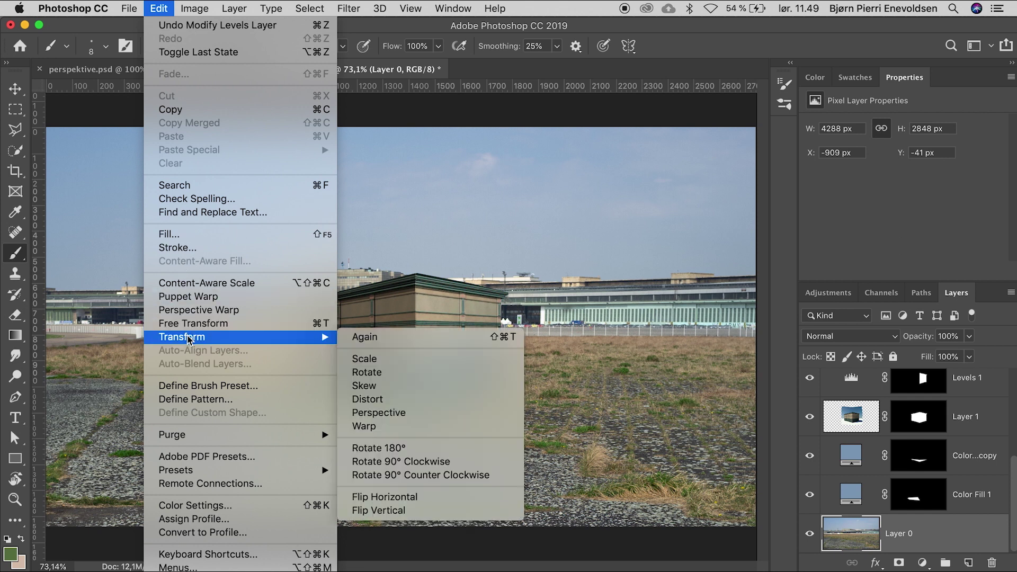
click(390, 498)
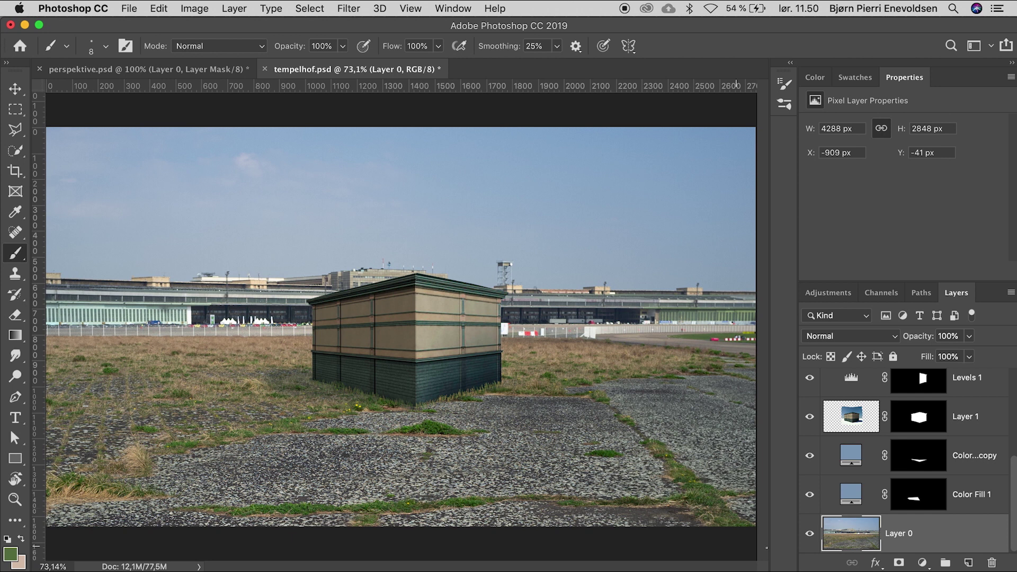
scroll(838, 485, up, 4)
Step: Apply a 0,7 px Gaussian Blur to the painted grass layer and lower its opacity to 88%
click(840, 477)
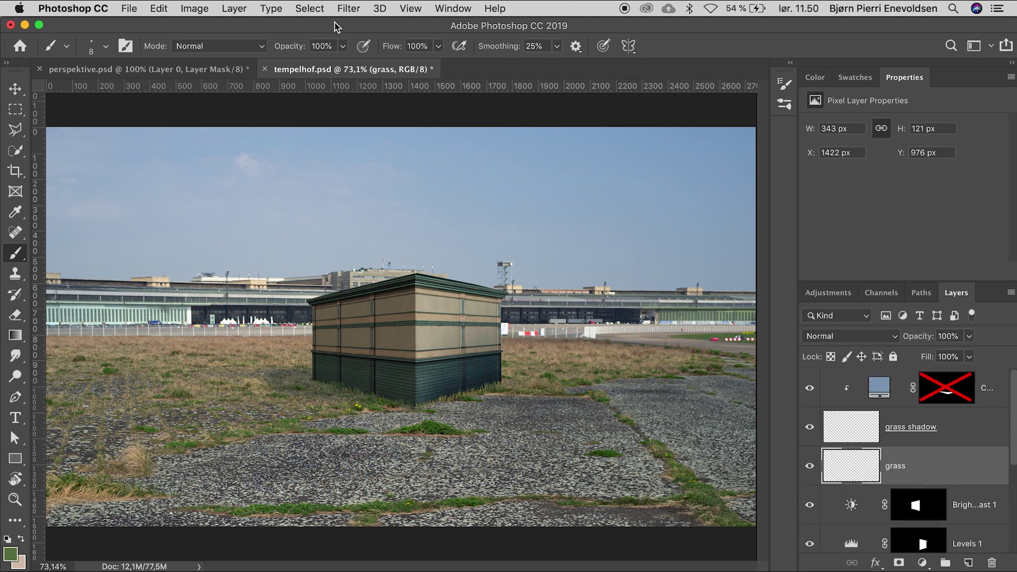
click(344, 9)
mouse_move(477, 177)
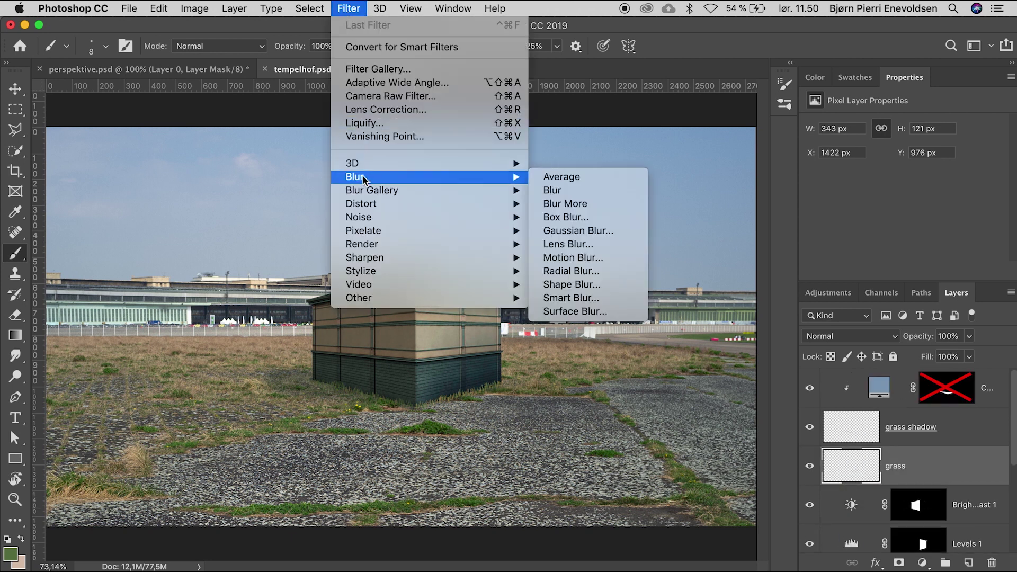
click(555, 230)
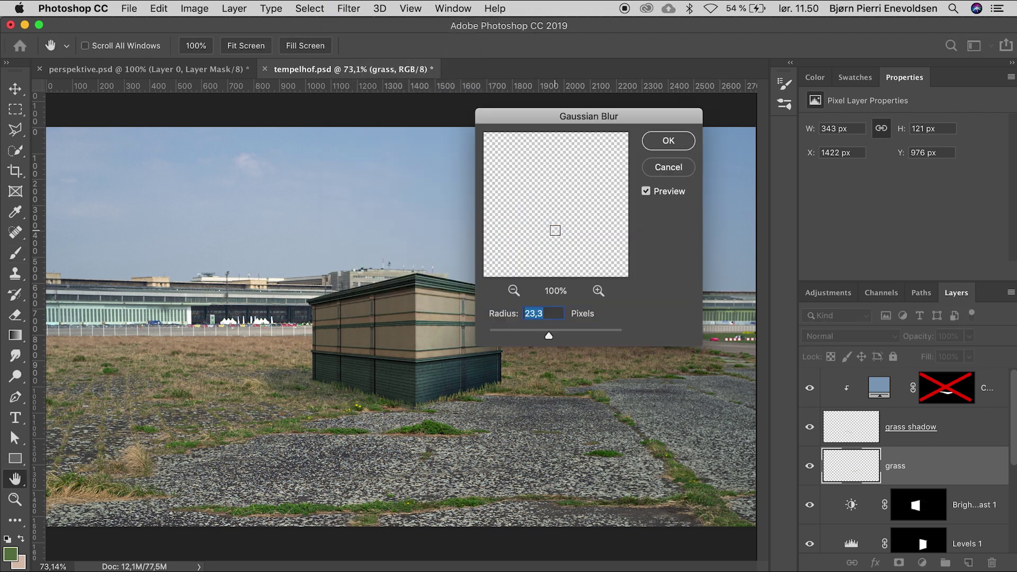
drag(548, 335, 505, 336)
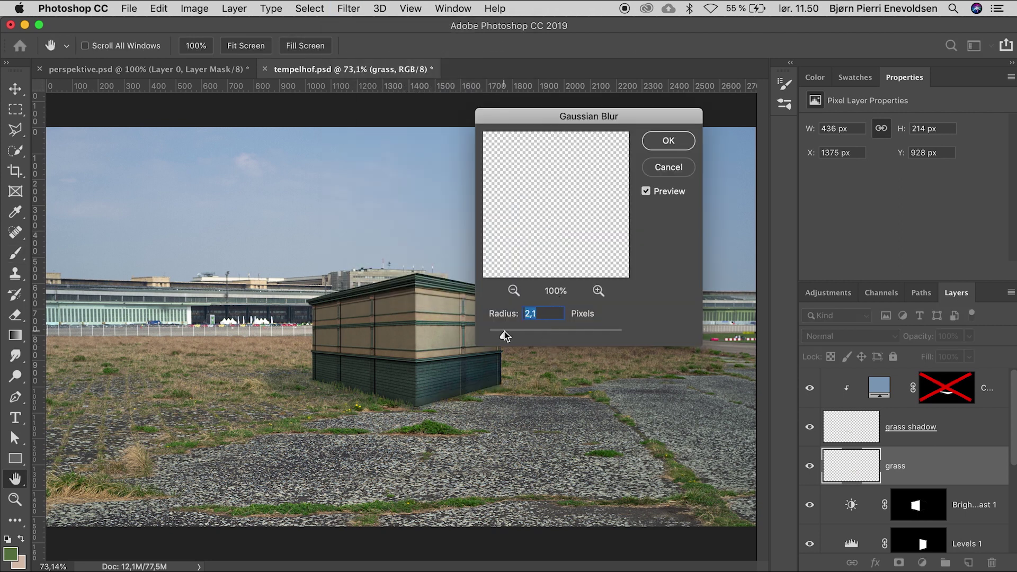
click(669, 140)
key(b)
click(969, 336)
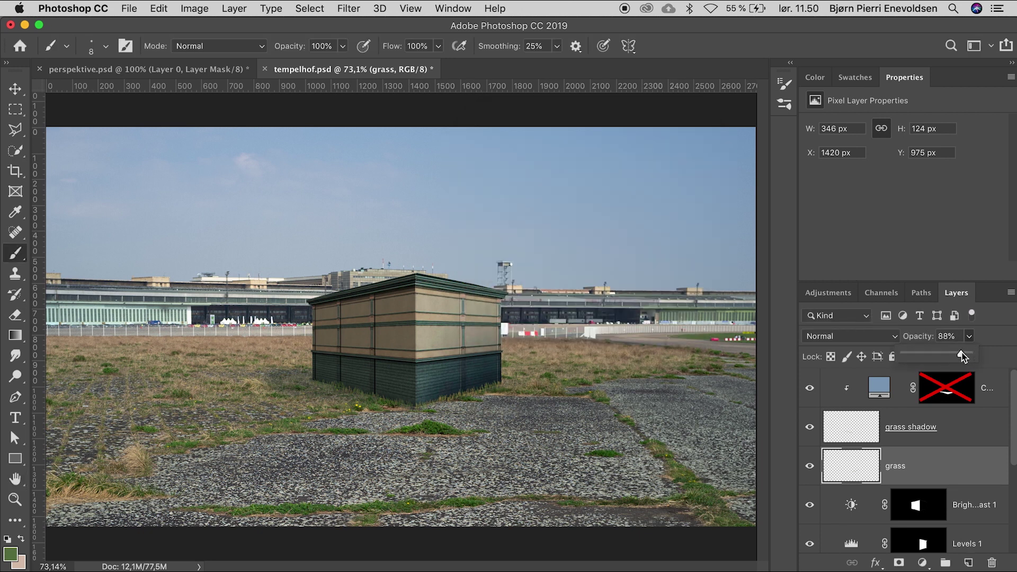